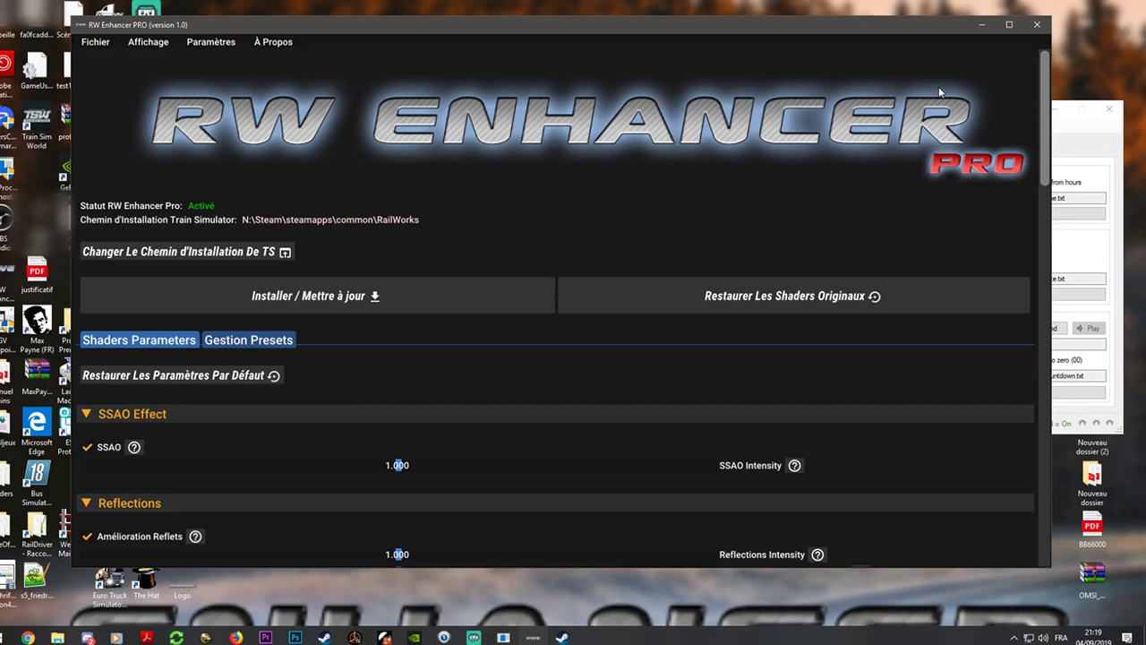
Close the background window behind RW Enhancer PRO and shift the RW Enhancer PRO window slightly to uncover the desktop icons.
{"action": "left_click", "coordinate": [1111, 115]}
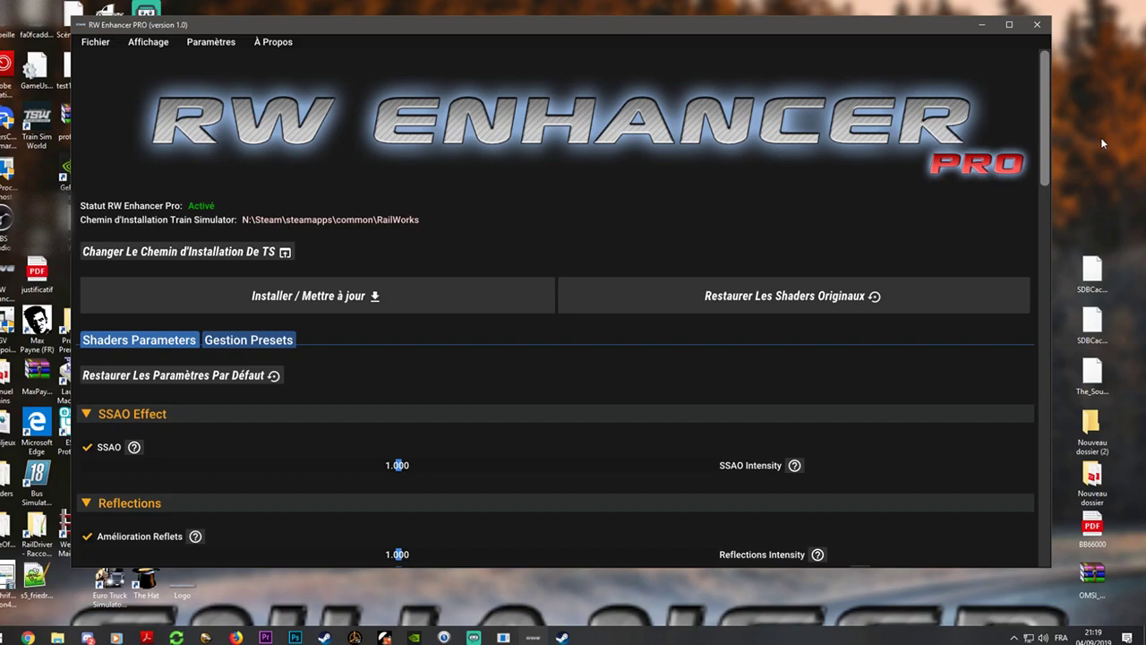
{"action": "left_click_drag", "start_coordinate": [922, 32], "coordinate": [946, 32]}
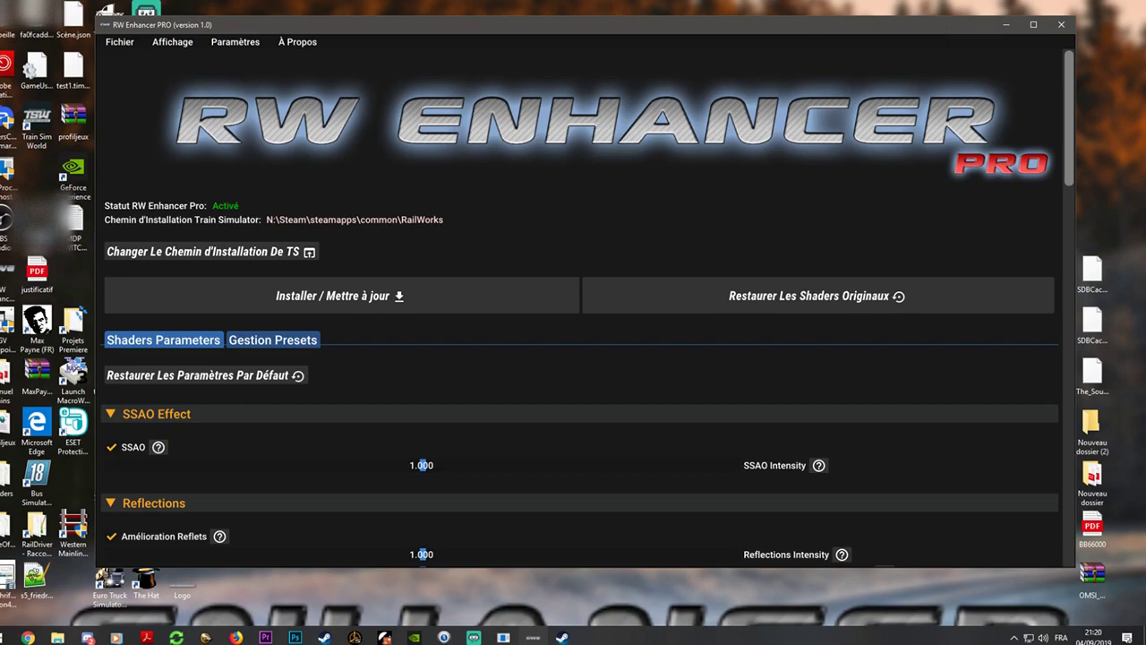
Delete the image files IMG-20181207-WA0000 and fa0fcaddbc9b3121f860a70d244c3750 from the desktop.
{"action": "right_click", "coordinate": [36, 578]}
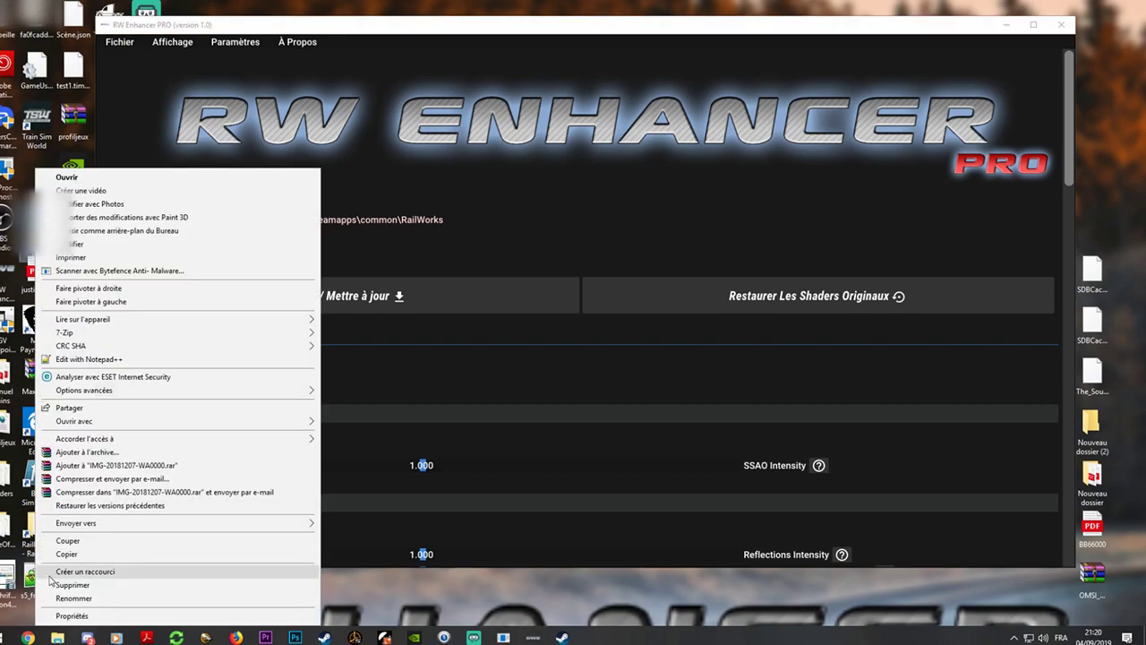
{"action": "left_click", "coordinate": [56, 583]}
{"action": "left_click", "coordinate": [600, 374]}
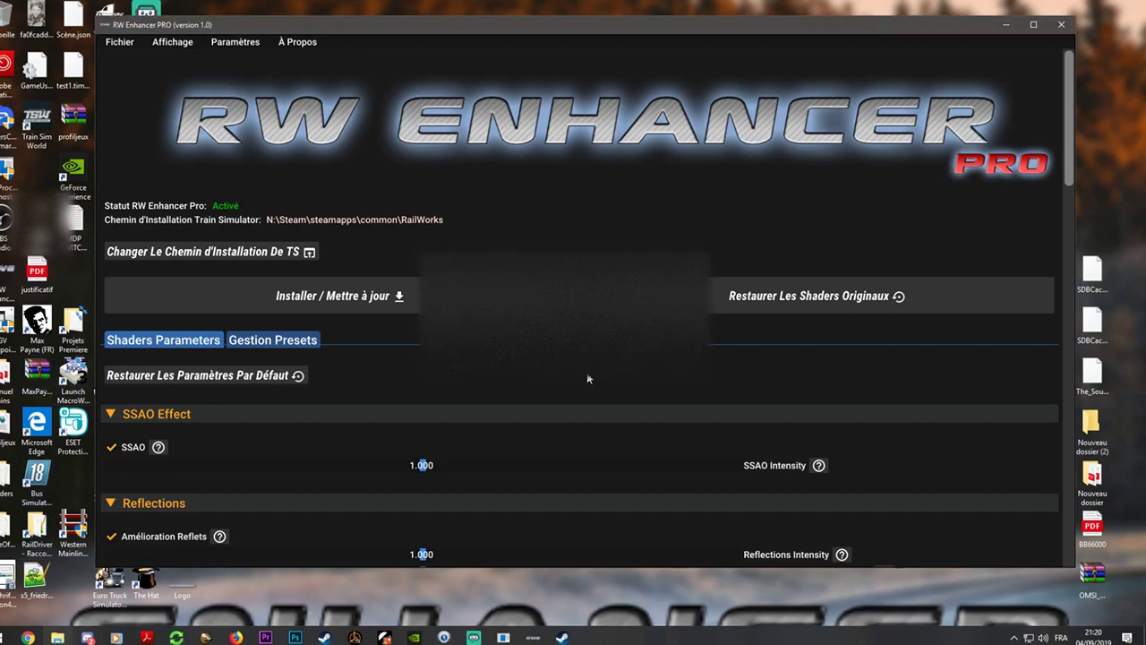
{"action": "right_click", "coordinate": [38, 18]}
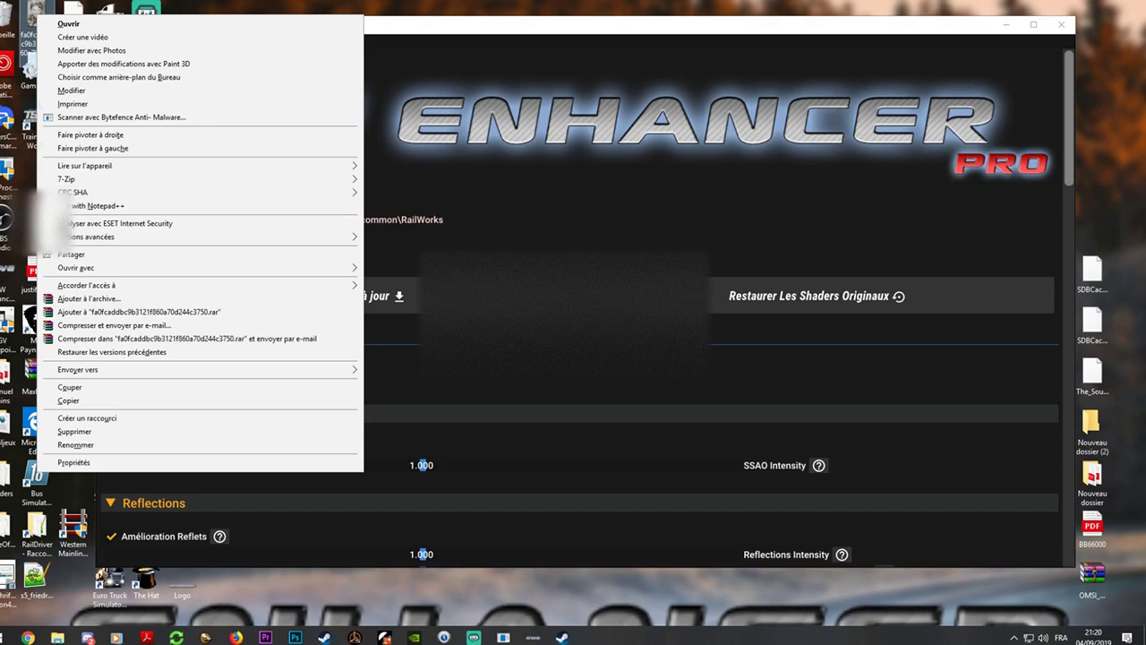
{"action": "left_click", "coordinate": [53, 433]}
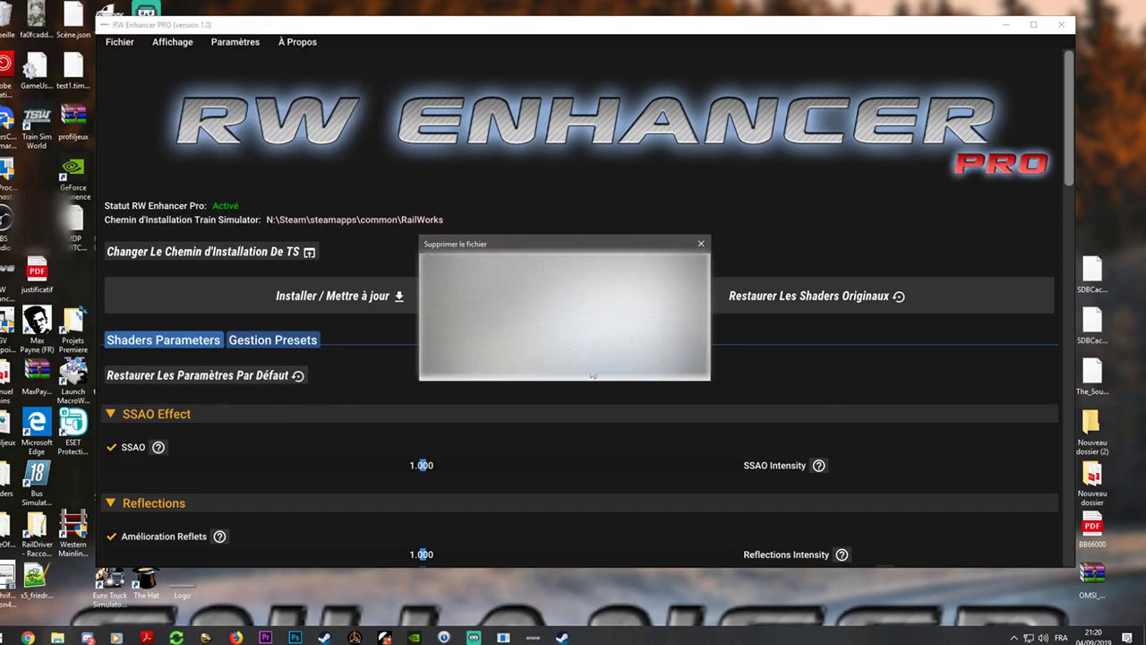
{"action": "left_click", "coordinate": [590, 376]}
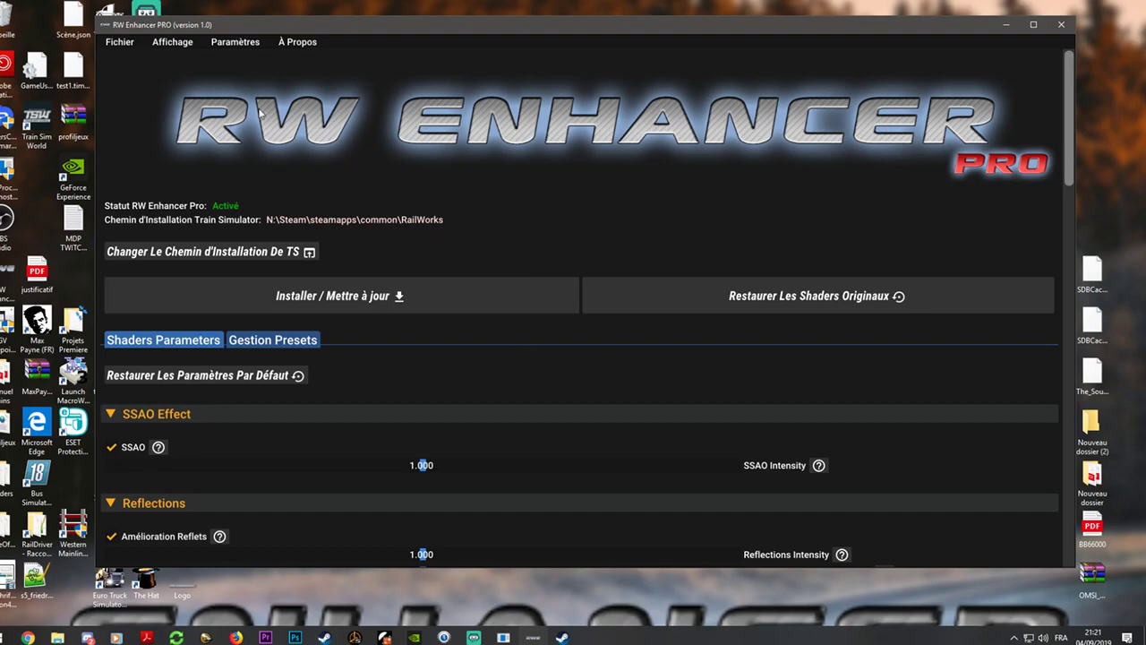
Look at the interface languages offered in the application settings without changing the selection.
{"action": "left_click", "coordinate": [238, 42]}
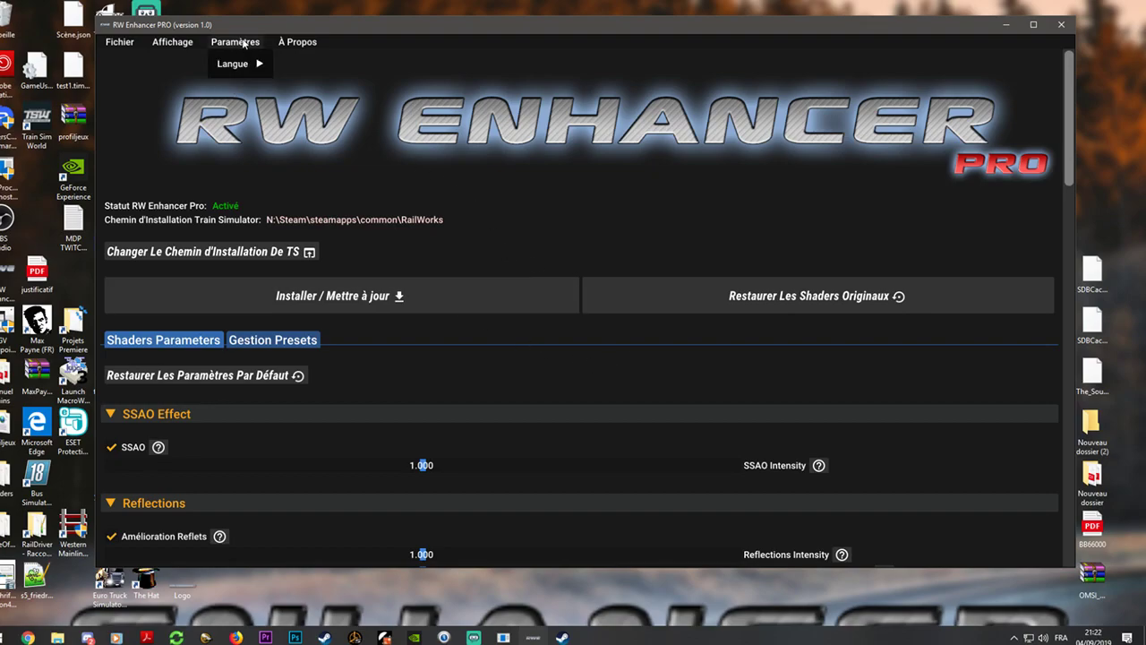
{"action": "mouse_move", "coordinate": [237, 64]}
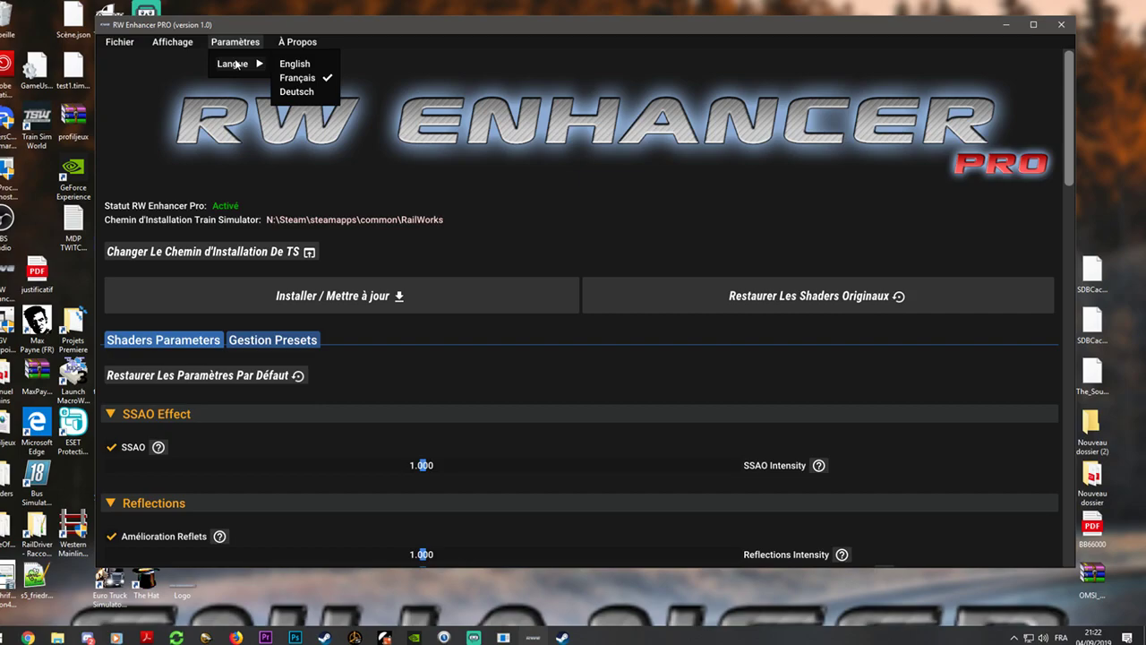
{"action": "left_click", "coordinate": [444, 192]}
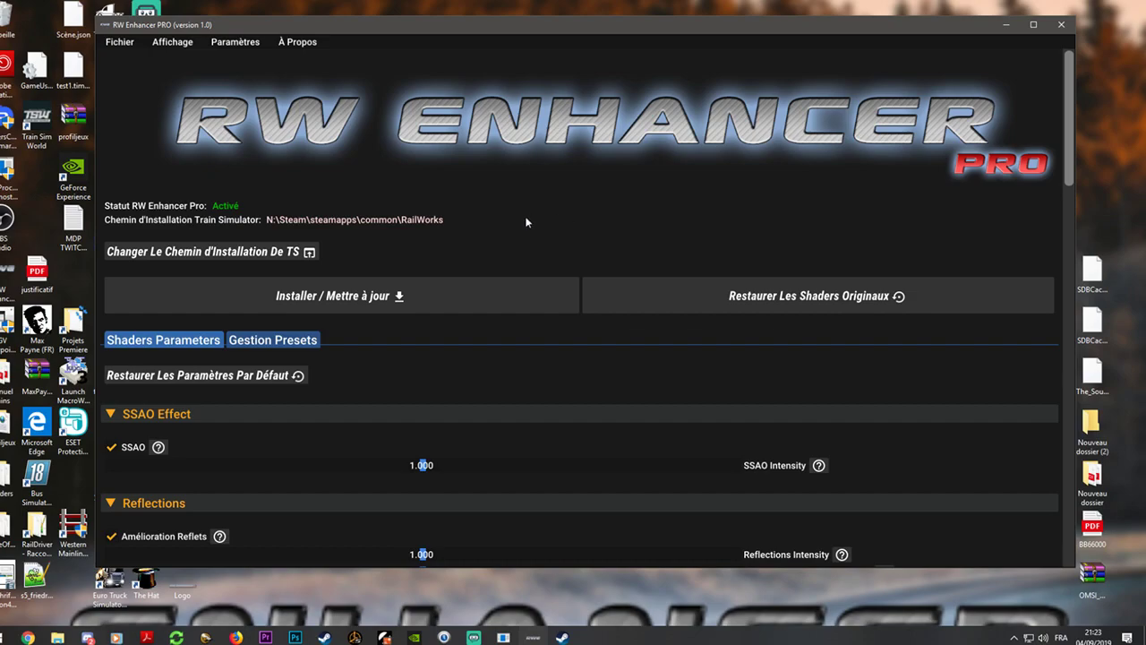
Examine the whole list of shader parameters, from SSAO Effect down to Image / Colors, and return to the beginning.
{"action": "scroll", "coordinate": [726, 239], "scroll_direction": "down", "scroll_amount": 5}
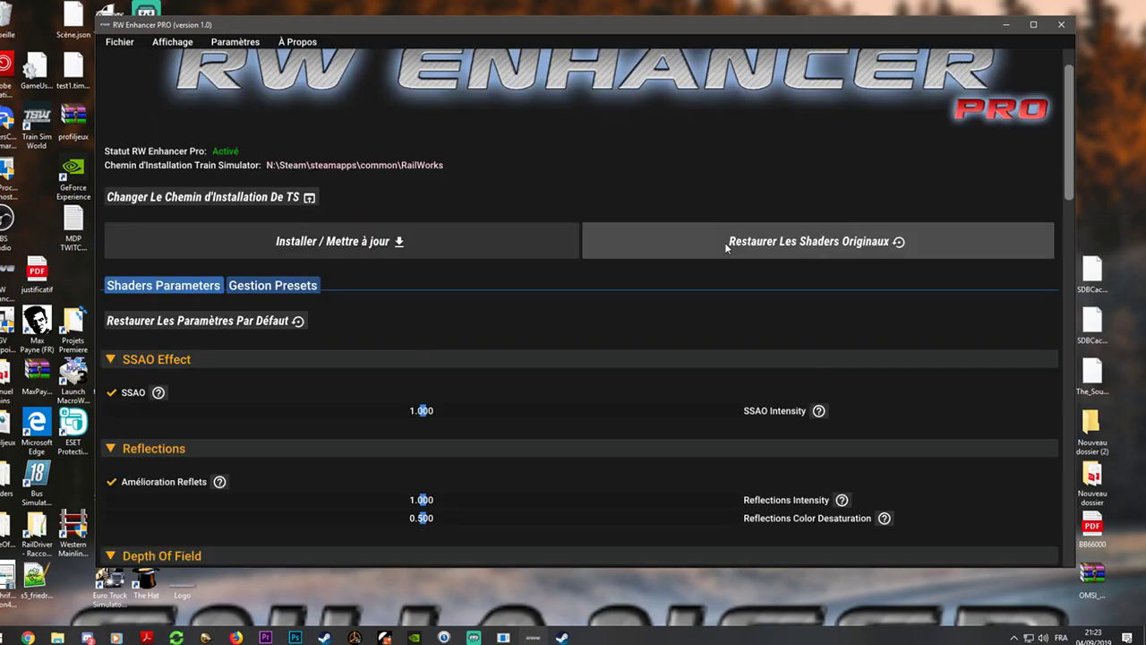
{"action": "scroll", "coordinate": [726, 250], "scroll_direction": "down", "scroll_amount": 4}
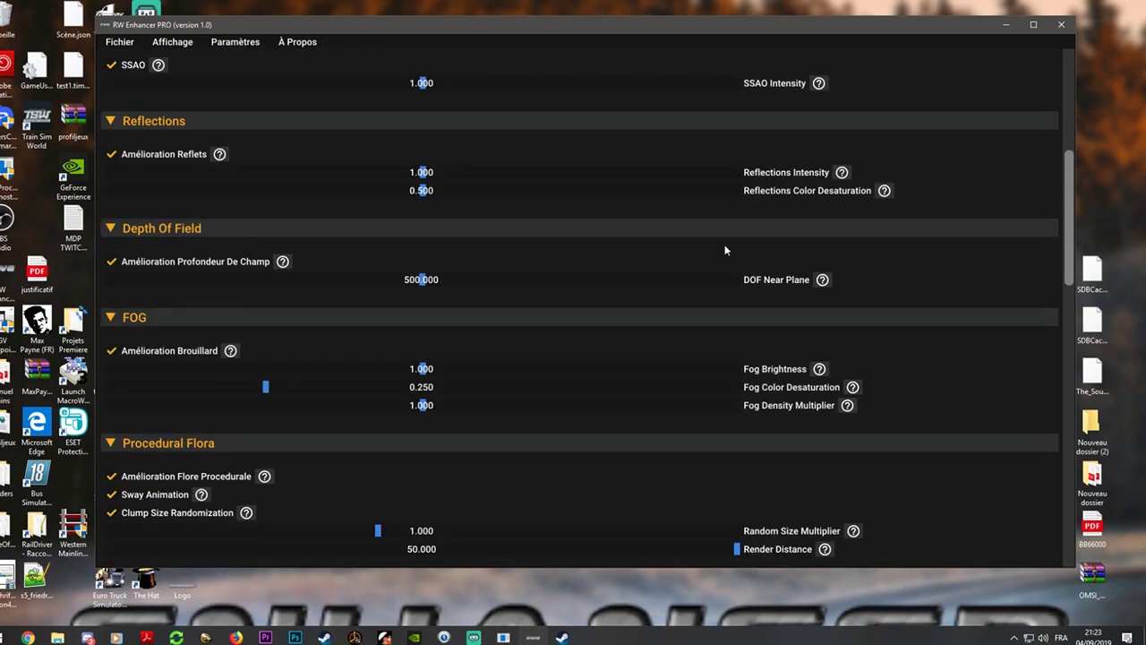
{"action": "scroll", "coordinate": [726, 250], "scroll_direction": "down", "scroll_amount": 15}
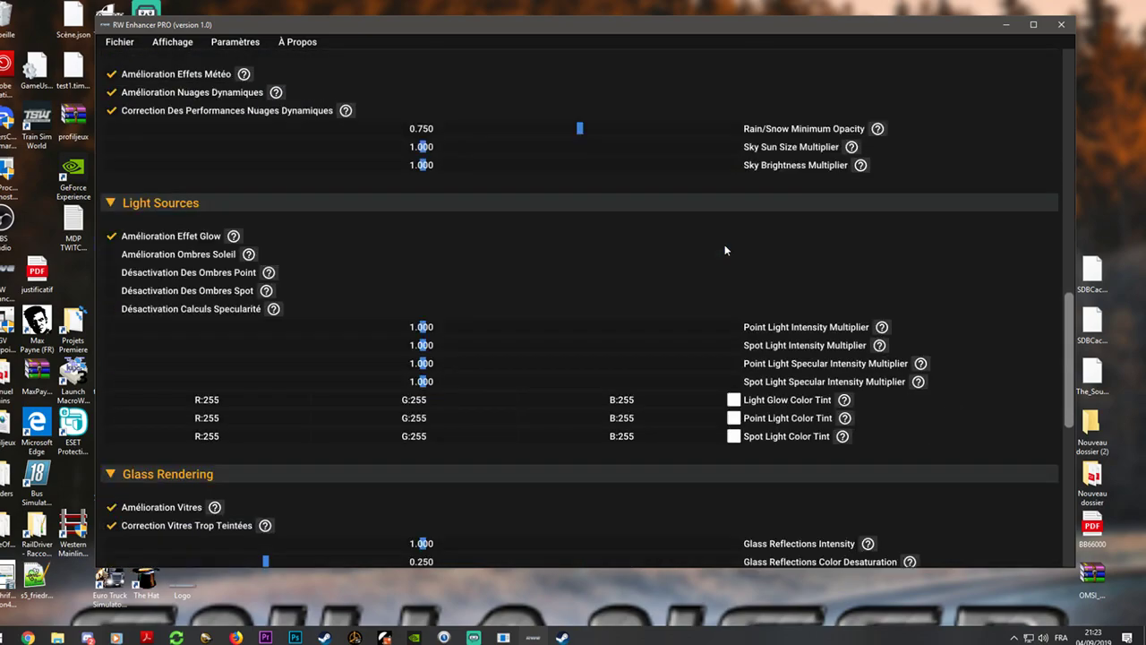
{"action": "scroll", "coordinate": [726, 250], "scroll_direction": "down", "scroll_amount": 9}
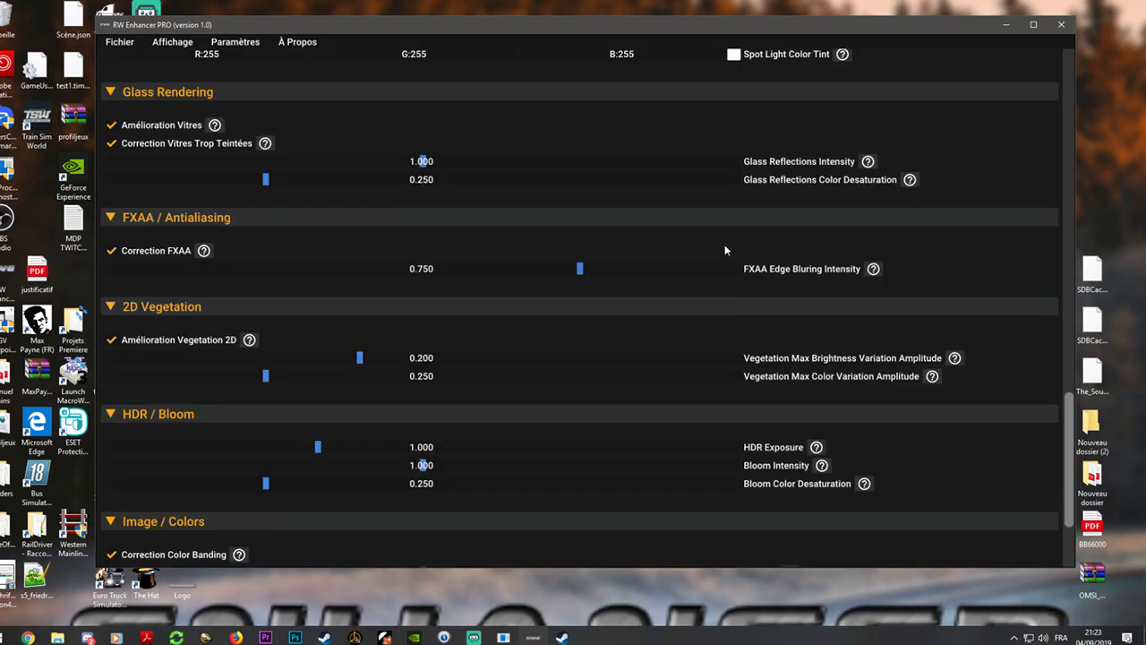
{"action": "scroll", "coordinate": [726, 250], "scroll_direction": "down", "scroll_amount": 4}
{"action": "scroll", "coordinate": [726, 249], "scroll_direction": "up", "scroll_amount": 20}
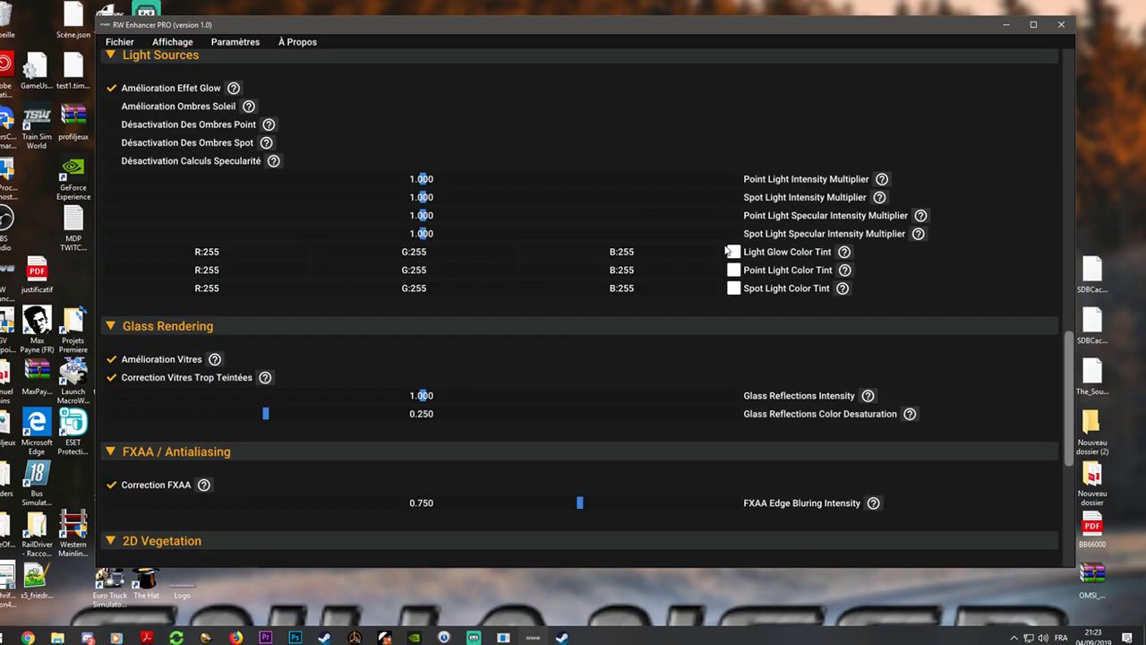
{"action": "scroll", "coordinate": [726, 250], "scroll_direction": "up", "scroll_amount": 10}
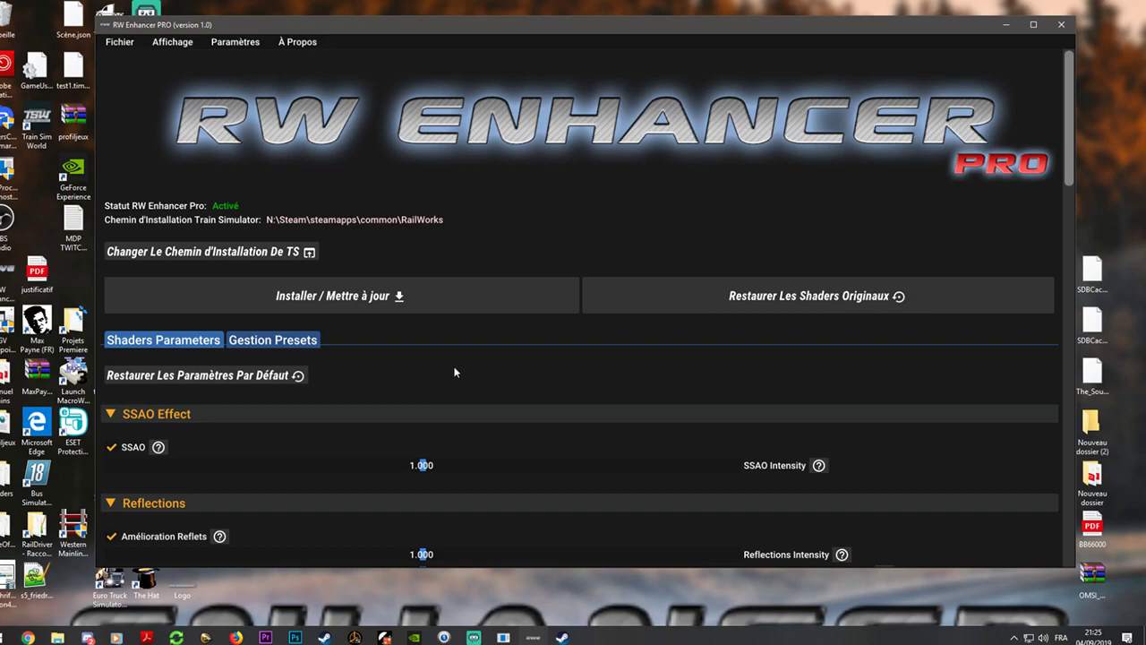
{"action": "scroll", "coordinate": [454, 371], "scroll_direction": "down", "scroll_amount": 1}
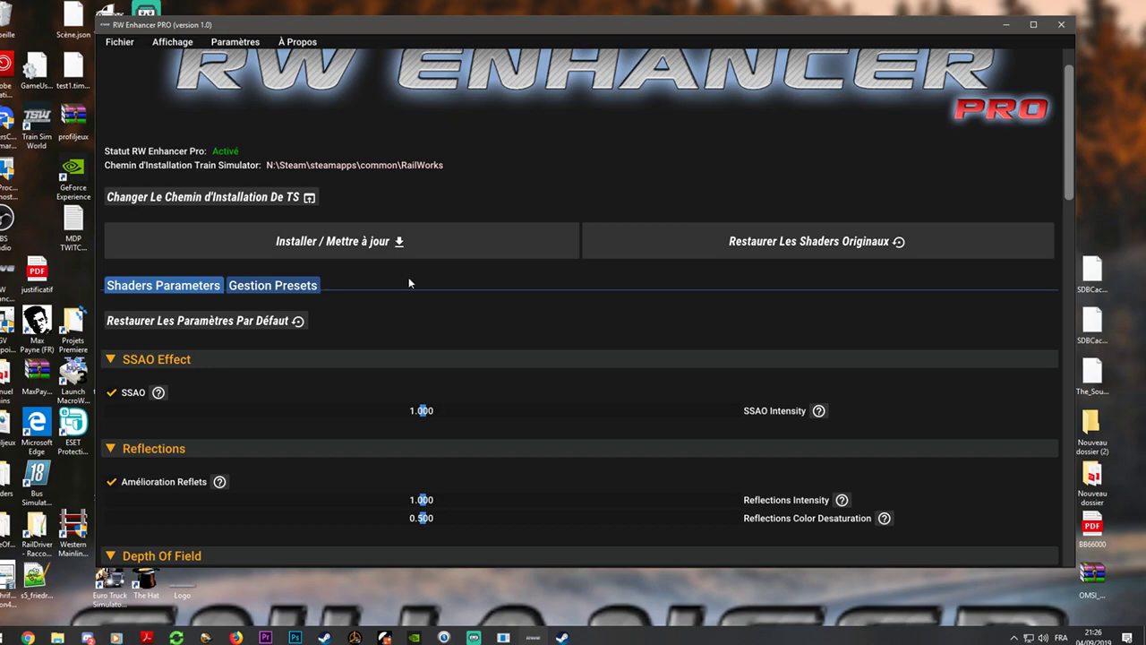
{"action": "scroll", "coordinate": [408, 283], "scroll_direction": "up", "scroll_amount": 1}
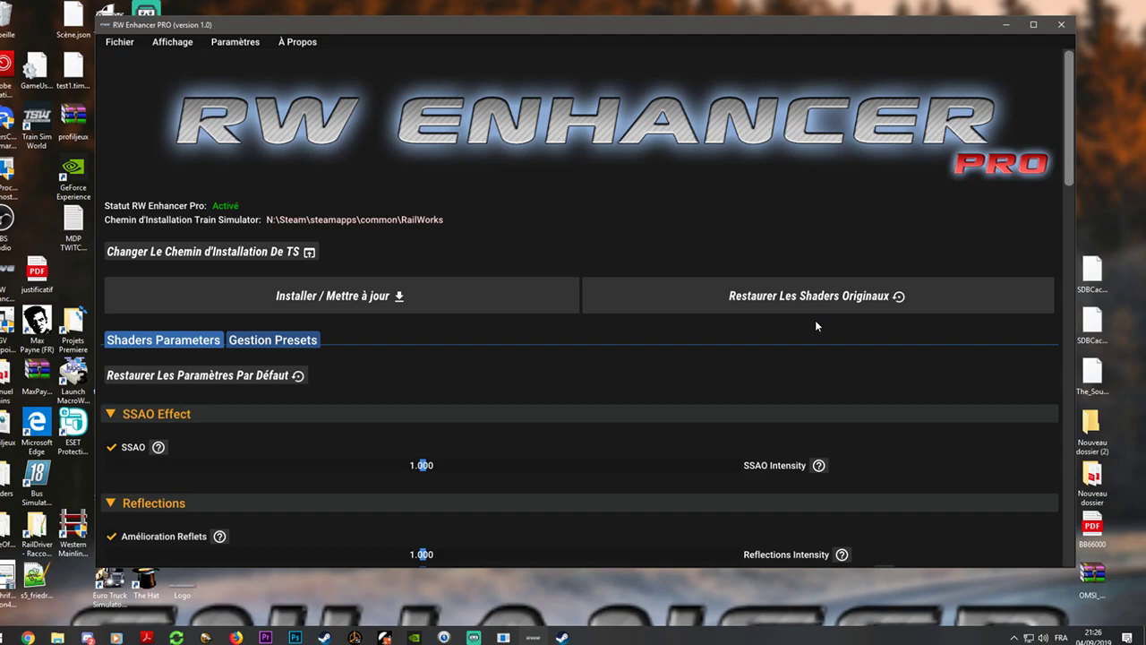
Show the preset management section and view the preset files offered for import, without importing any.
{"action": "scroll", "coordinate": [815, 326], "scroll_direction": "down", "scroll_amount": 1}
{"action": "scroll", "coordinate": [814, 326], "scroll_direction": "down", "scroll_amount": 1}
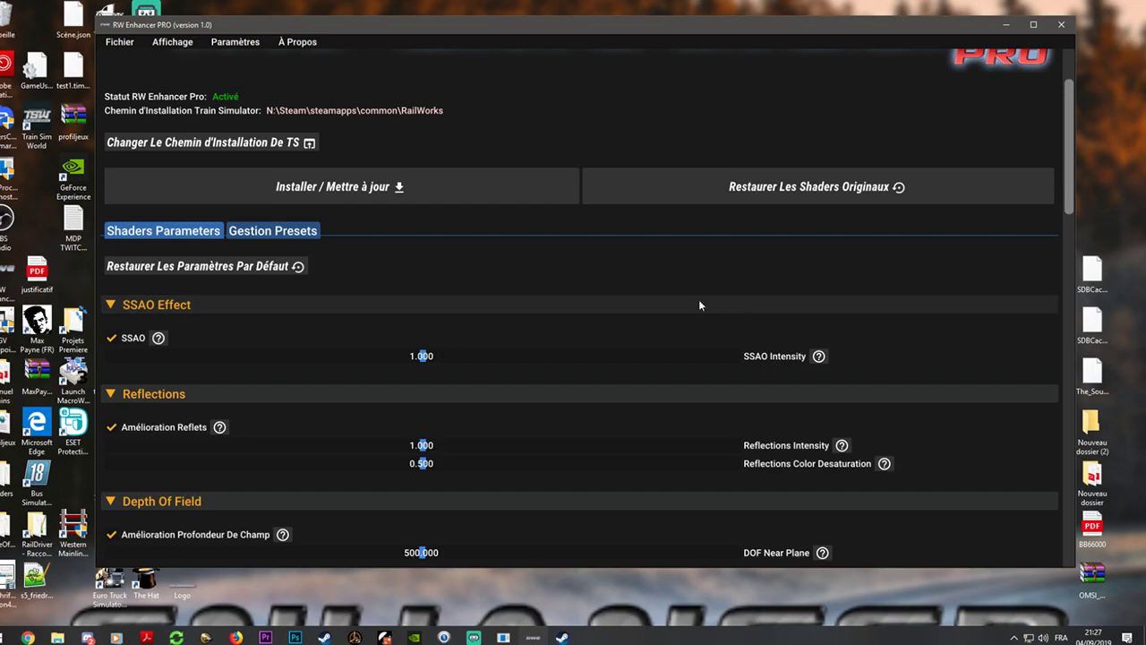
{"action": "left_click", "coordinate": [299, 231]}
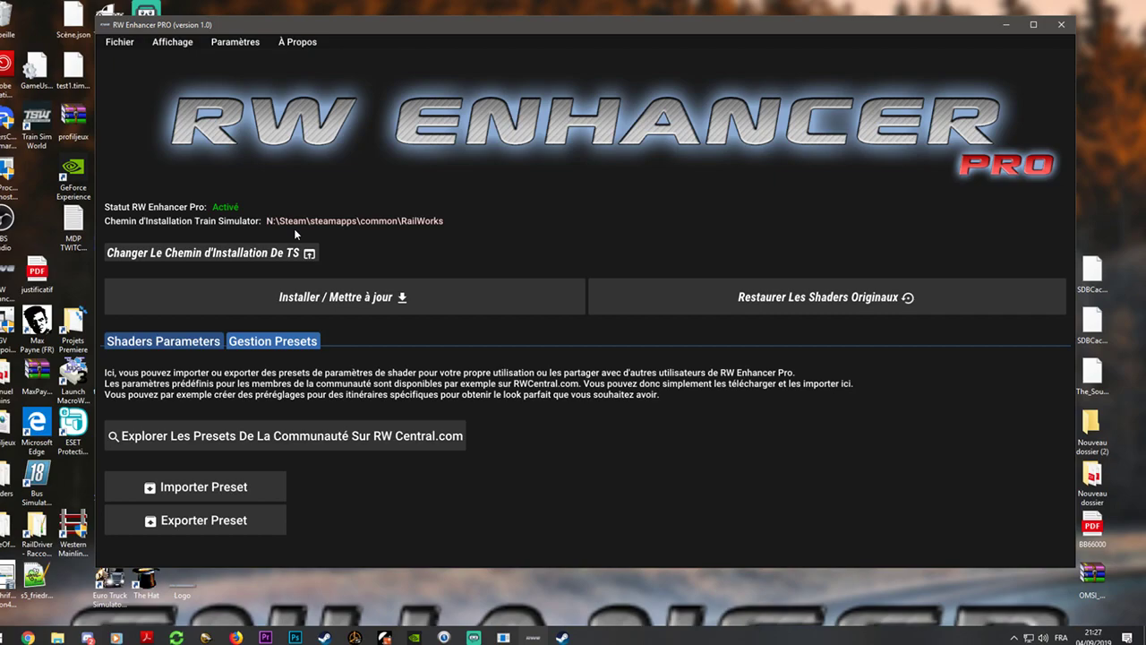
{"action": "left_click", "coordinate": [240, 488]}
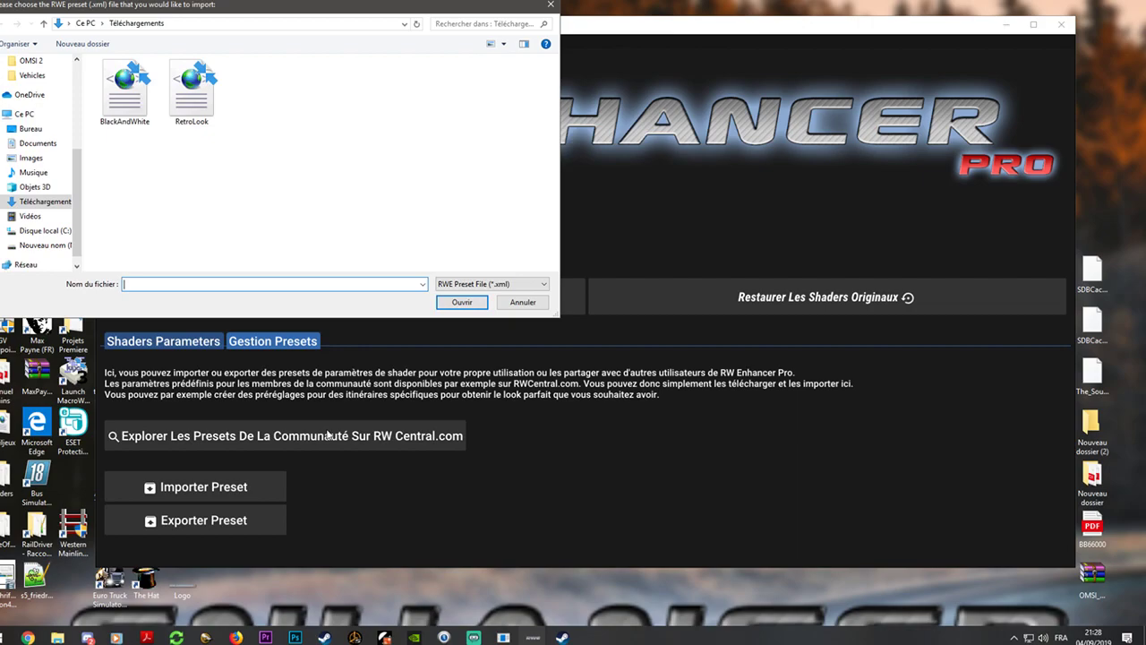
{"action": "left_click", "coordinate": [532, 304]}
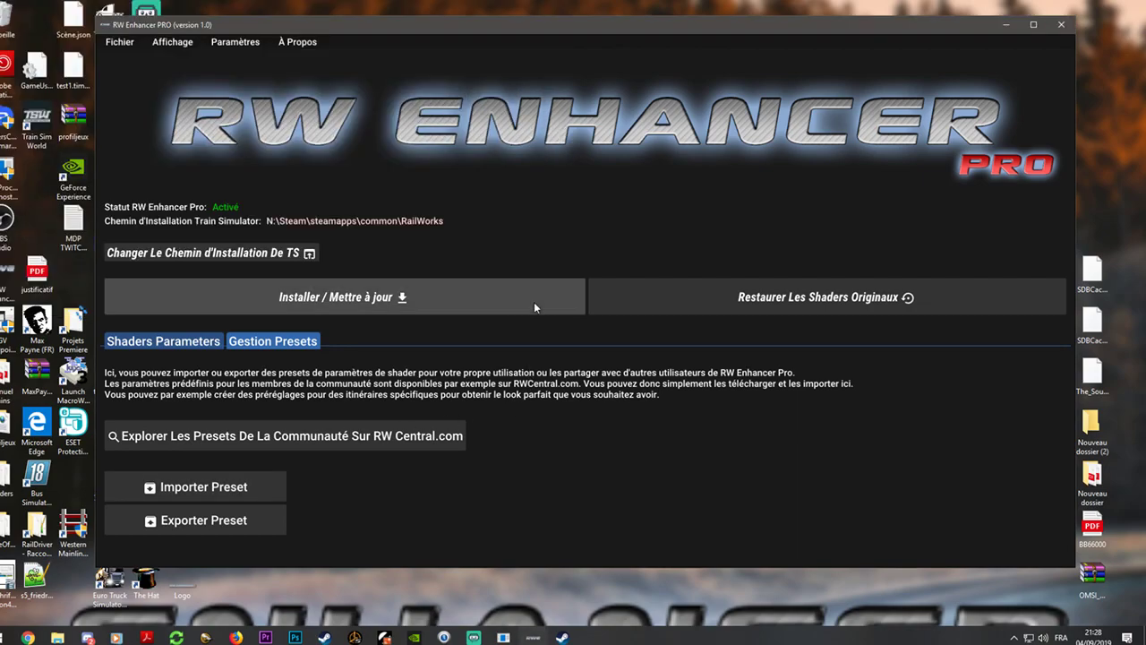
Switch to Chrome to view the RW Enhancer Pro presets posted by RW Central, and minimize the browser again.
{"action": "left_click", "coordinate": [27, 638]}
{"action": "left_click", "coordinate": [206, 7]}
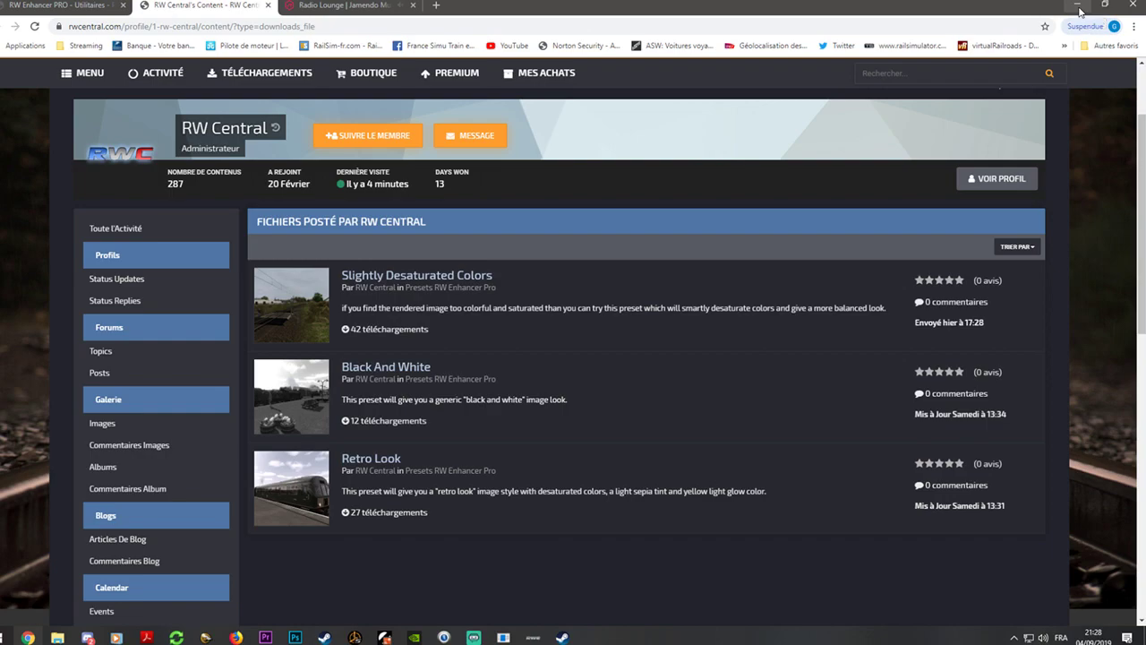
{"action": "left_click", "coordinate": [1078, 7]}
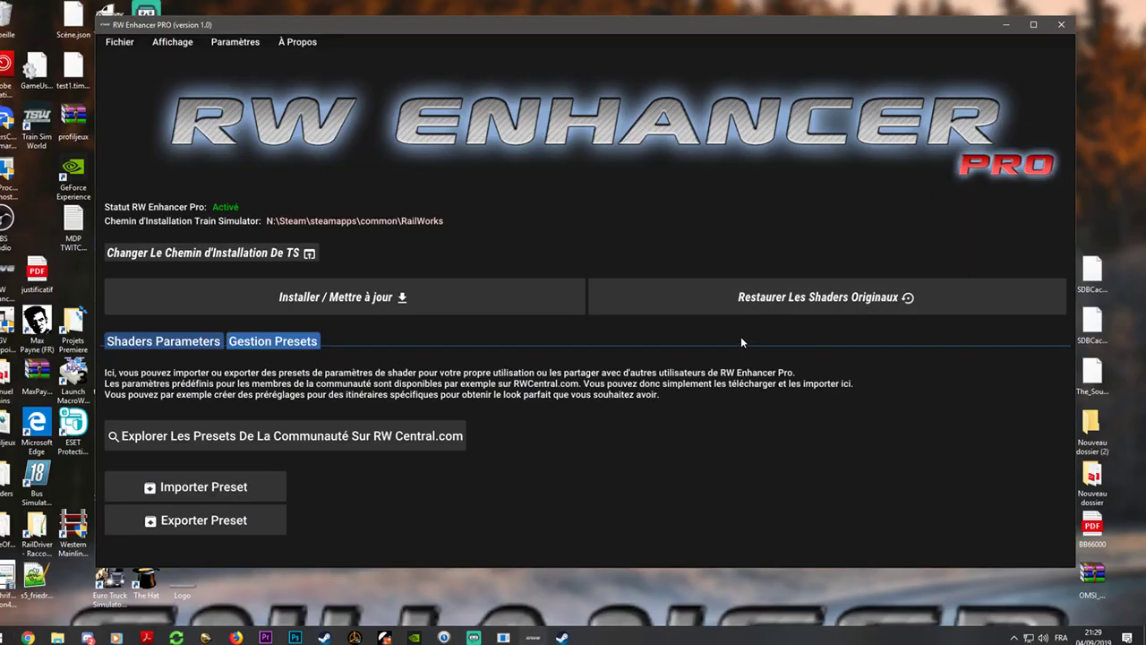
Return to the shader parameters, read the full help text for the SSAO option, and close it.
{"action": "left_click", "coordinate": [203, 344]}
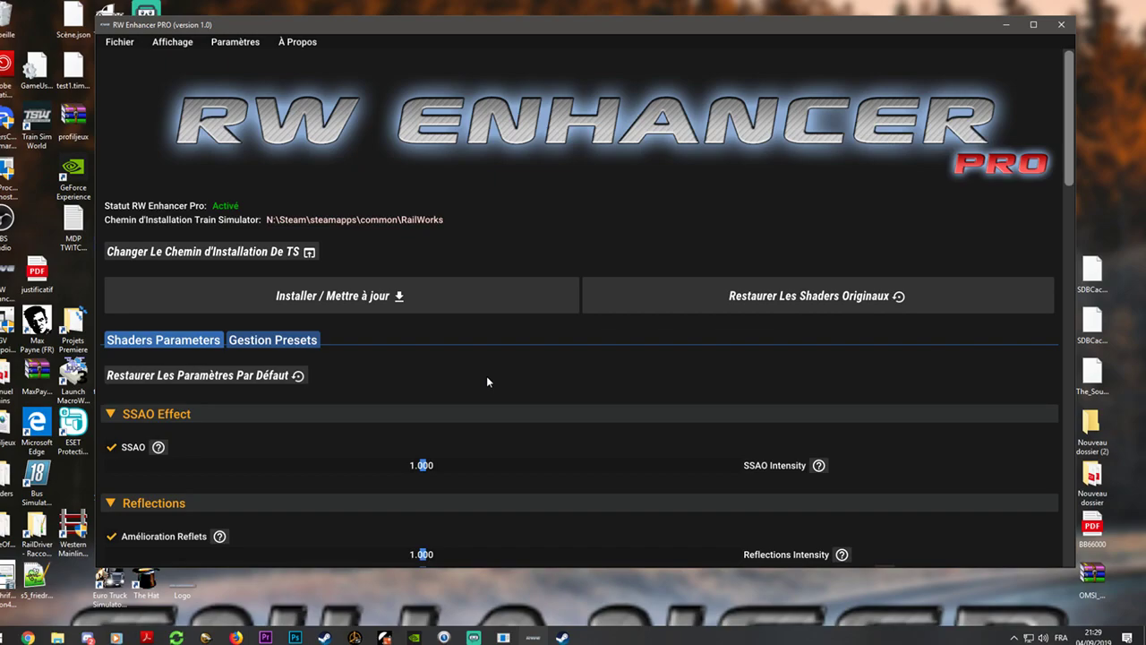
{"action": "scroll", "coordinate": [487, 382], "scroll_direction": "down", "scroll_amount": 1}
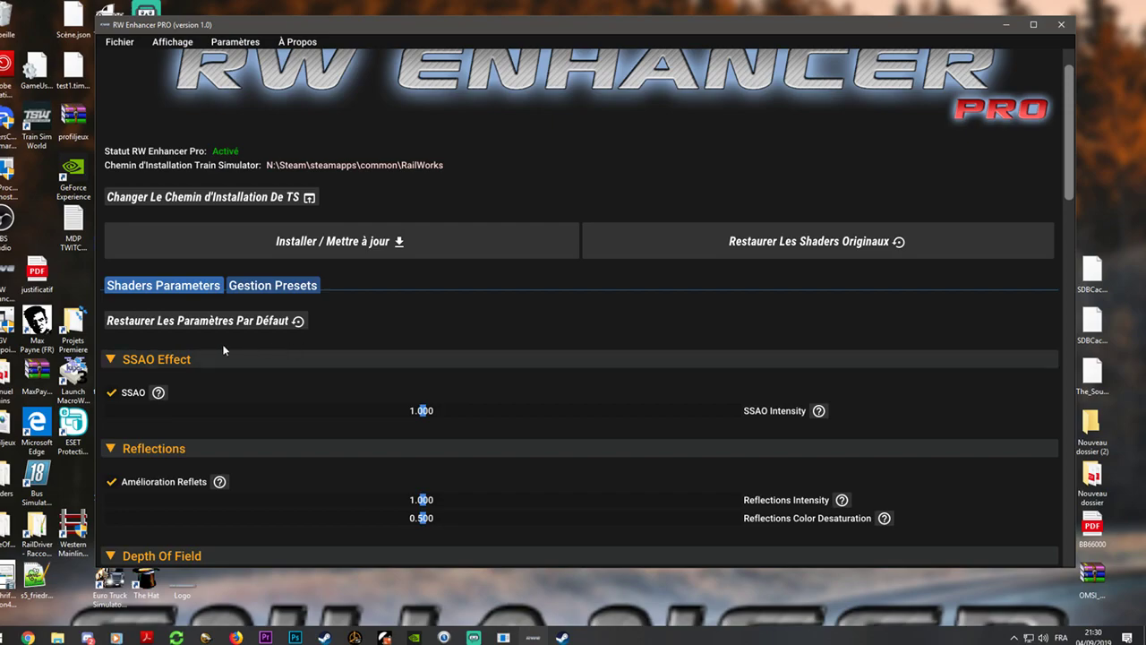
{"action": "left_click", "coordinate": [158, 392]}
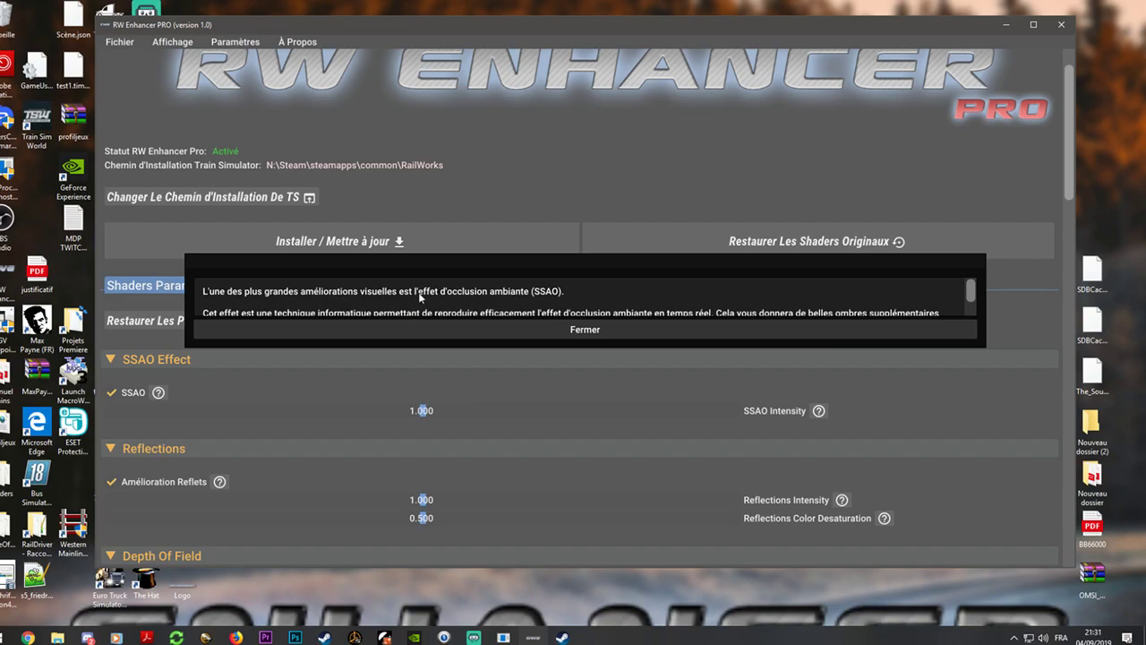
{"action": "scroll", "coordinate": [420, 297], "scroll_direction": "down", "scroll_amount": 1}
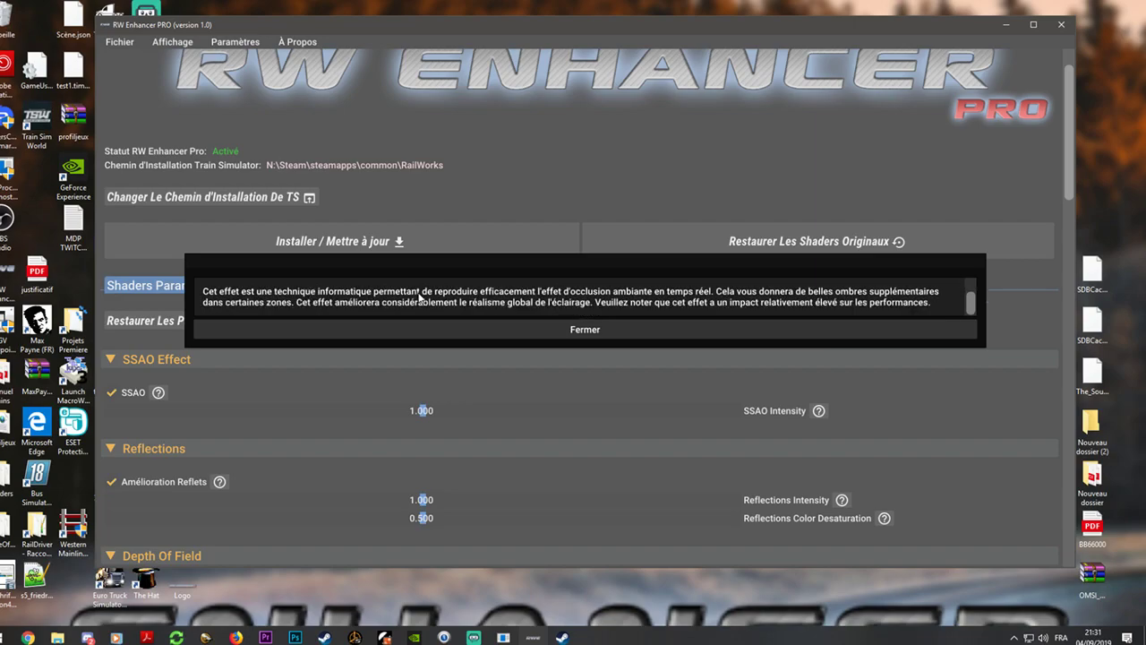
{"action": "scroll", "coordinate": [420, 296], "scroll_direction": "up", "scroll_amount": 1}
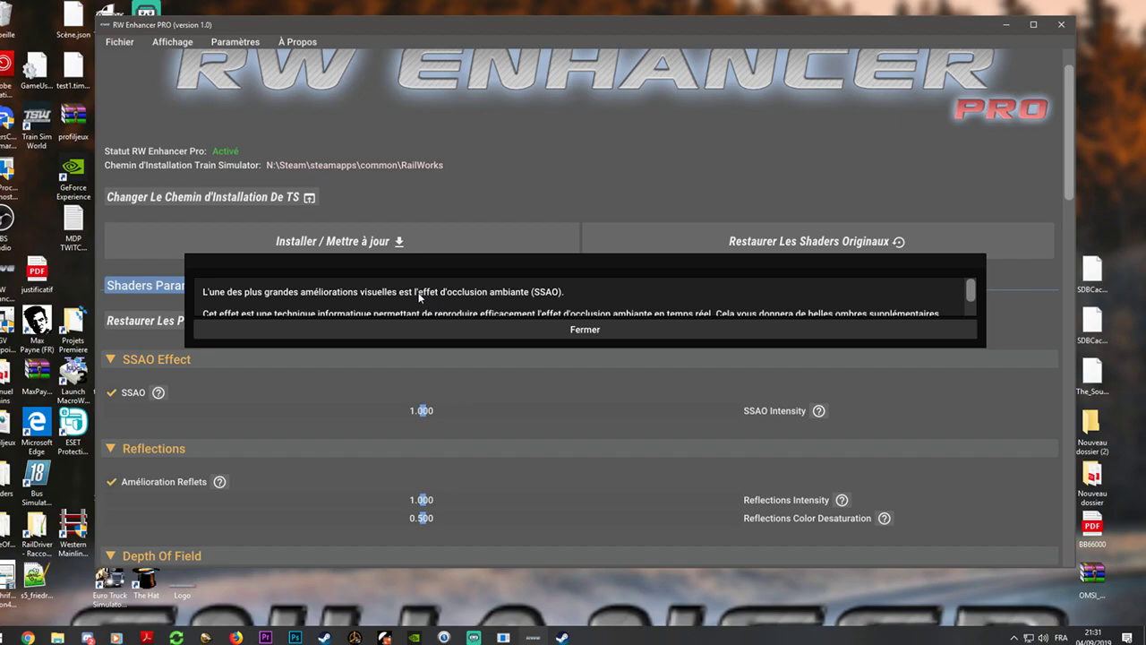
{"action": "left_click", "coordinate": [417, 326]}
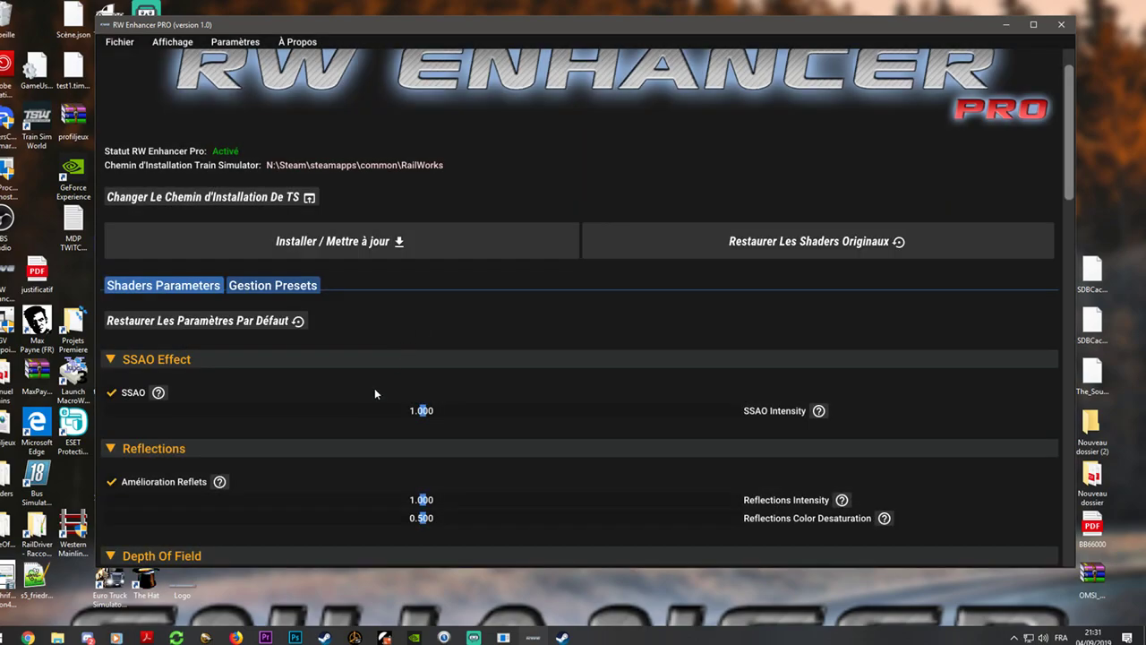
Examine the Reflections, Depth Of Field and FOG shader parameters.
{"action": "scroll", "coordinate": [376, 394], "scroll_direction": "down", "scroll_amount": 1}
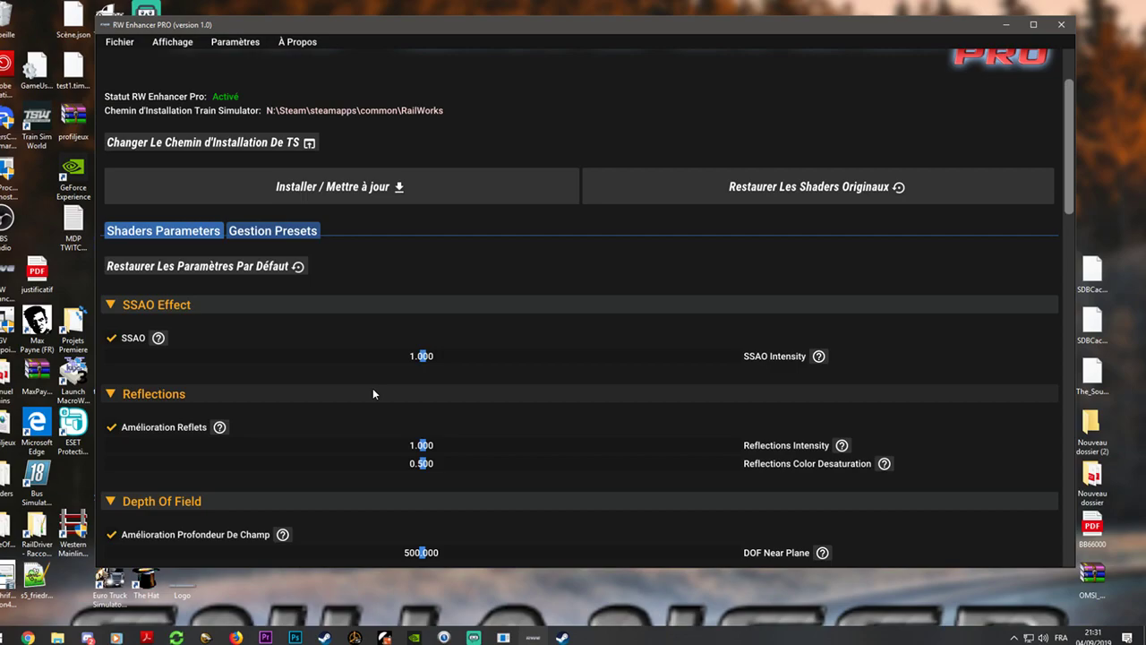
{"action": "scroll", "coordinate": [374, 394], "scroll_direction": "down", "scroll_amount": 1}
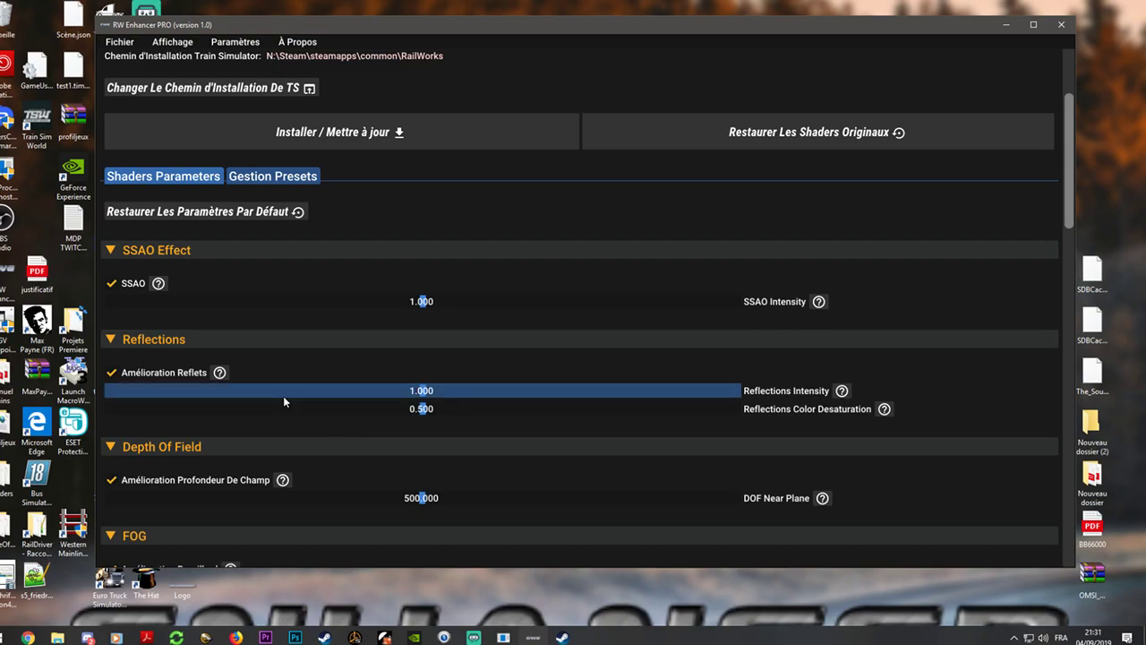
{"action": "scroll", "coordinate": [283, 401], "scroll_direction": "down", "scroll_amount": 1}
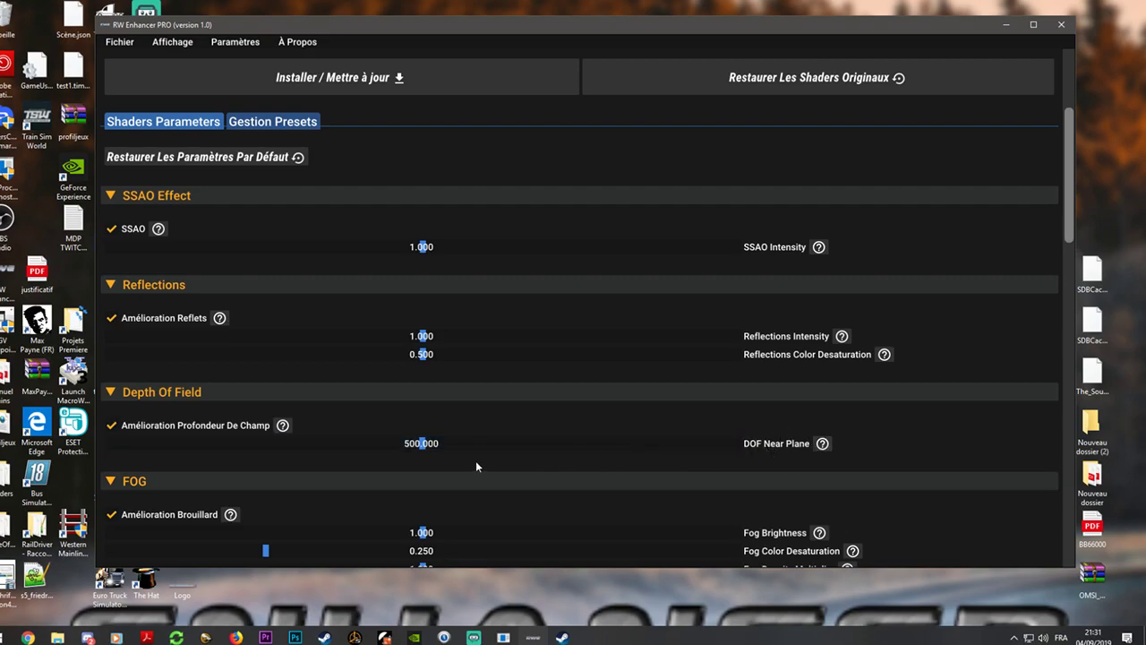
{"action": "scroll", "coordinate": [476, 460], "scroll_direction": "down", "scroll_amount": 1}
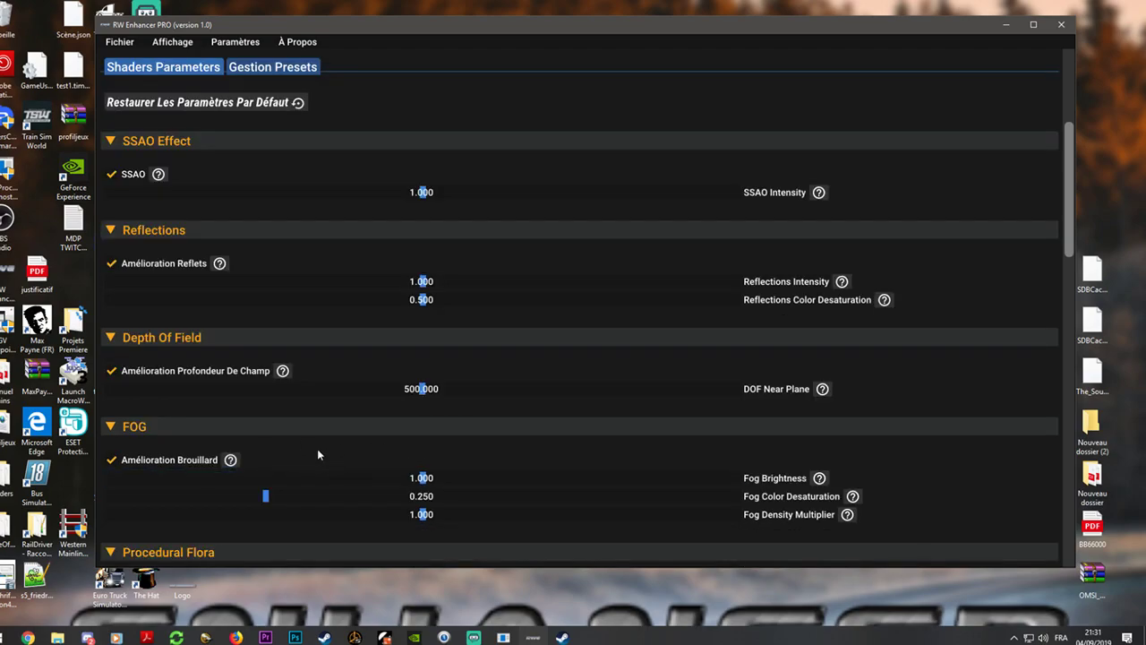
{"action": "scroll", "coordinate": [317, 450], "scroll_direction": "down", "scroll_amount": 1}
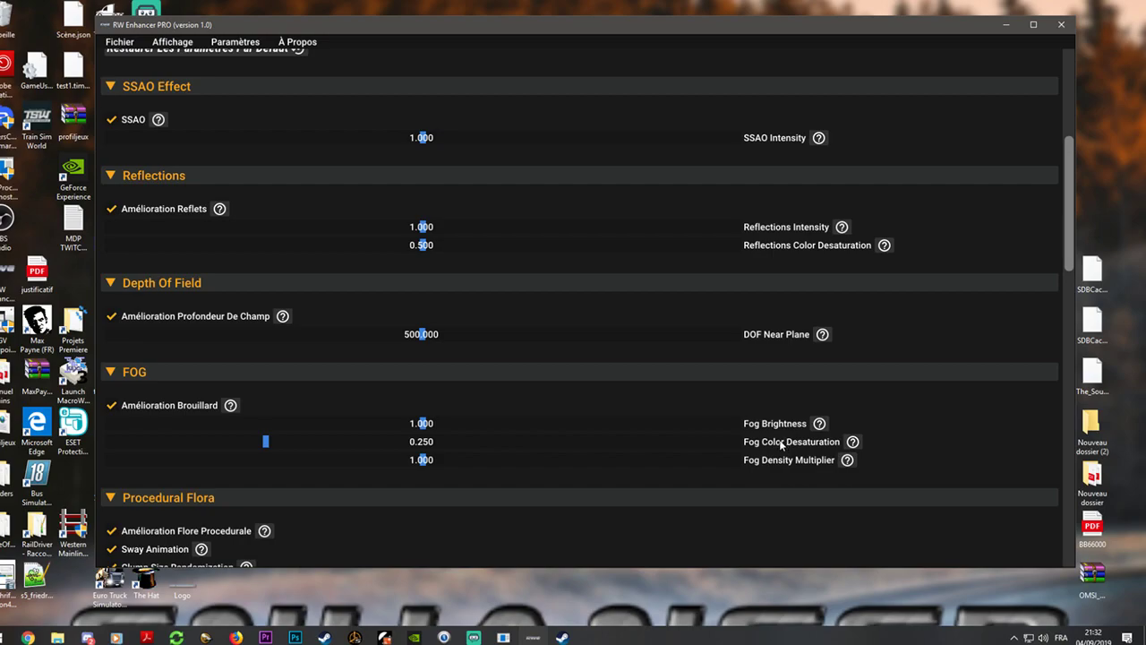
Examine the Procedural Flora, Weather Effects / Sky and Light Sources shader parameters.
{"action": "scroll", "coordinate": [781, 441], "scroll_direction": "down", "scroll_amount": 3}
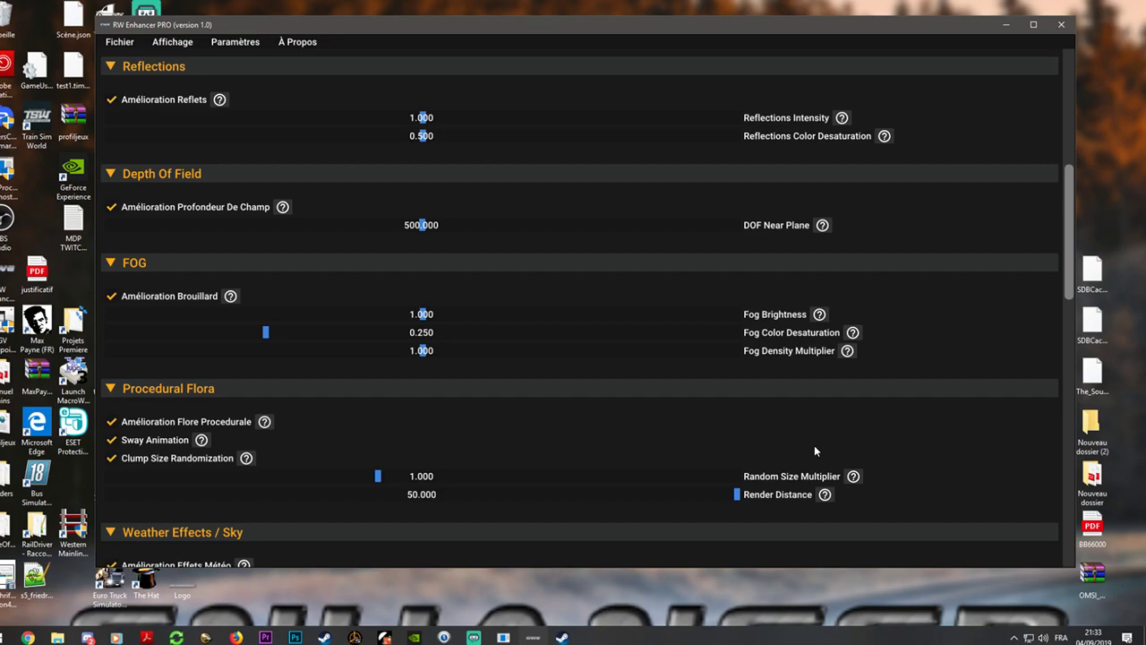
{"action": "scroll", "coordinate": [815, 450], "scroll_direction": "down", "scroll_amount": 3}
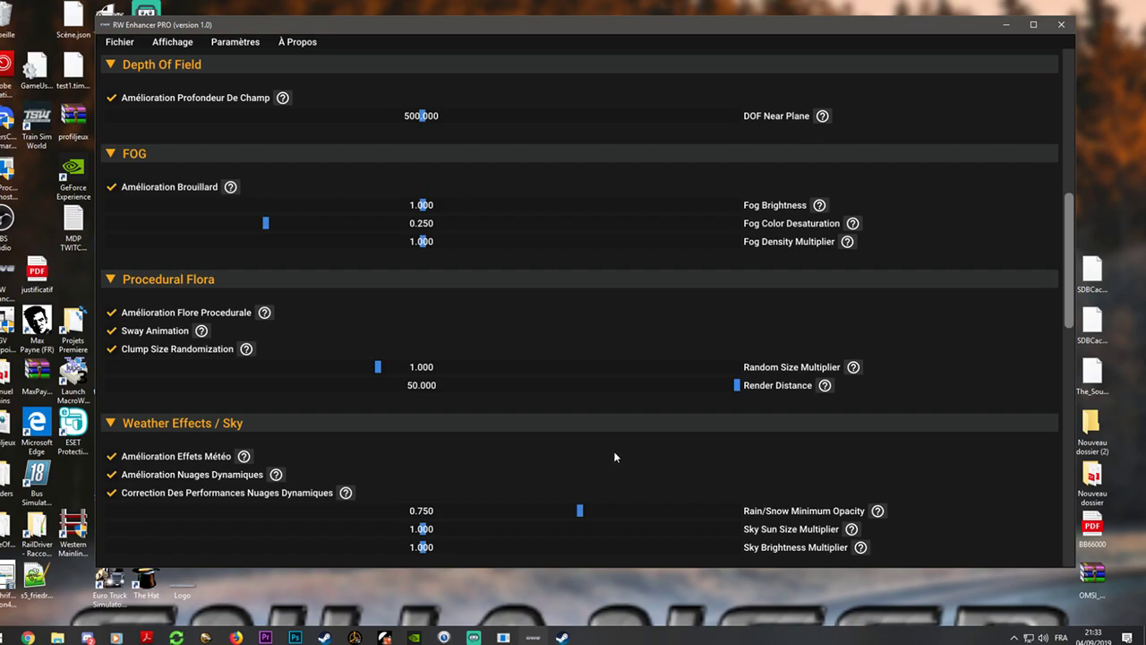
{"action": "scroll", "coordinate": [614, 457], "scroll_direction": "down", "scroll_amount": 2}
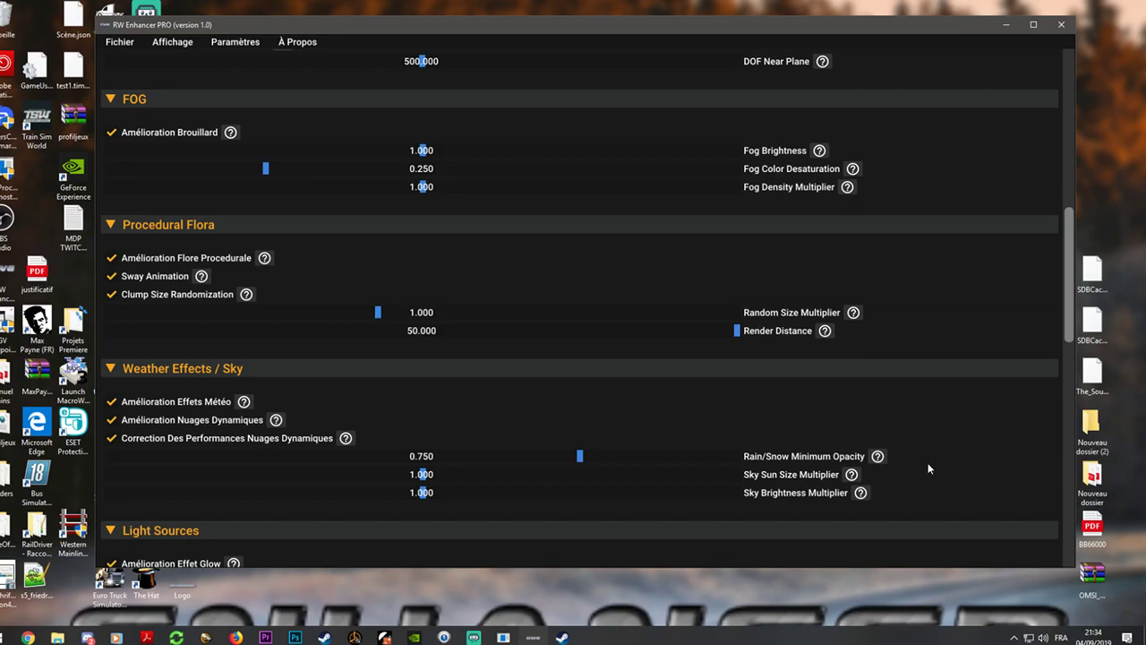
{"action": "scroll", "coordinate": [938, 456], "scroll_direction": "down", "scroll_amount": 2}
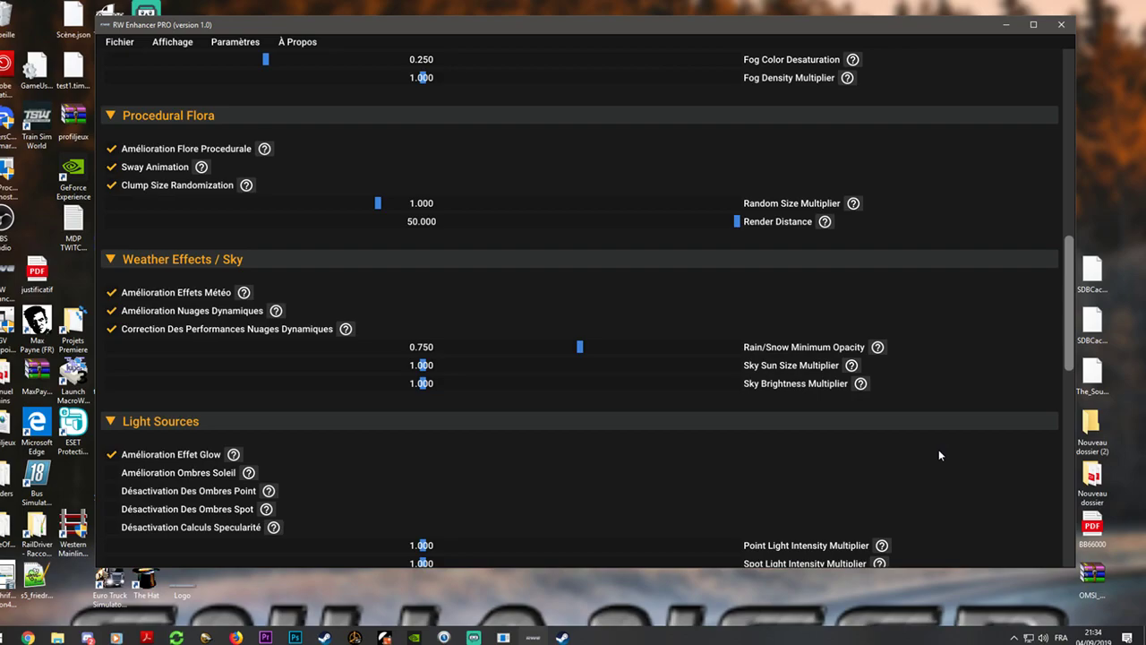
{"action": "scroll", "coordinate": [938, 456], "scroll_direction": "down", "scroll_amount": 1}
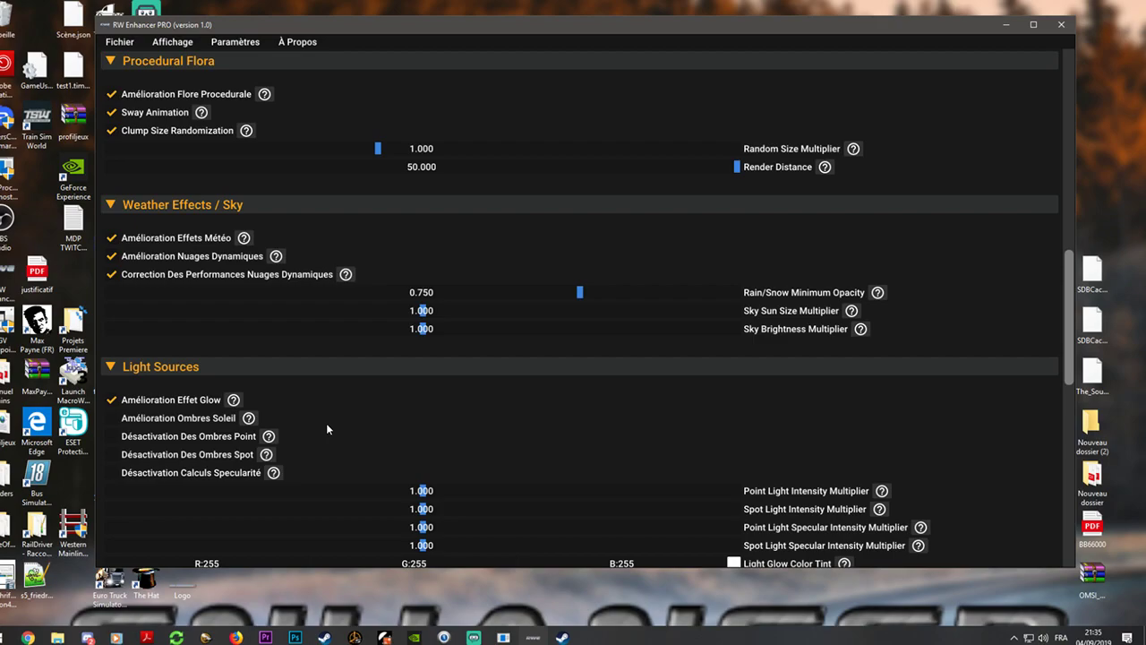
{"action": "scroll", "coordinate": [379, 412], "scroll_direction": "down", "scroll_amount": 4}
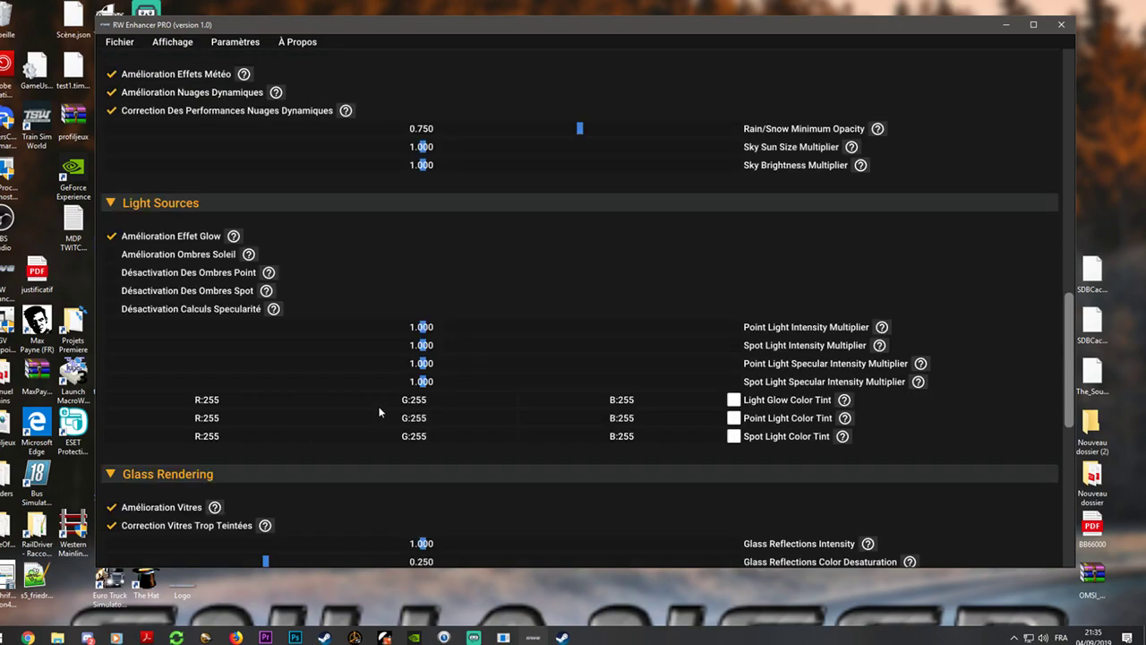
{"action": "scroll", "coordinate": [379, 412], "scroll_direction": "down", "scroll_amount": 1}
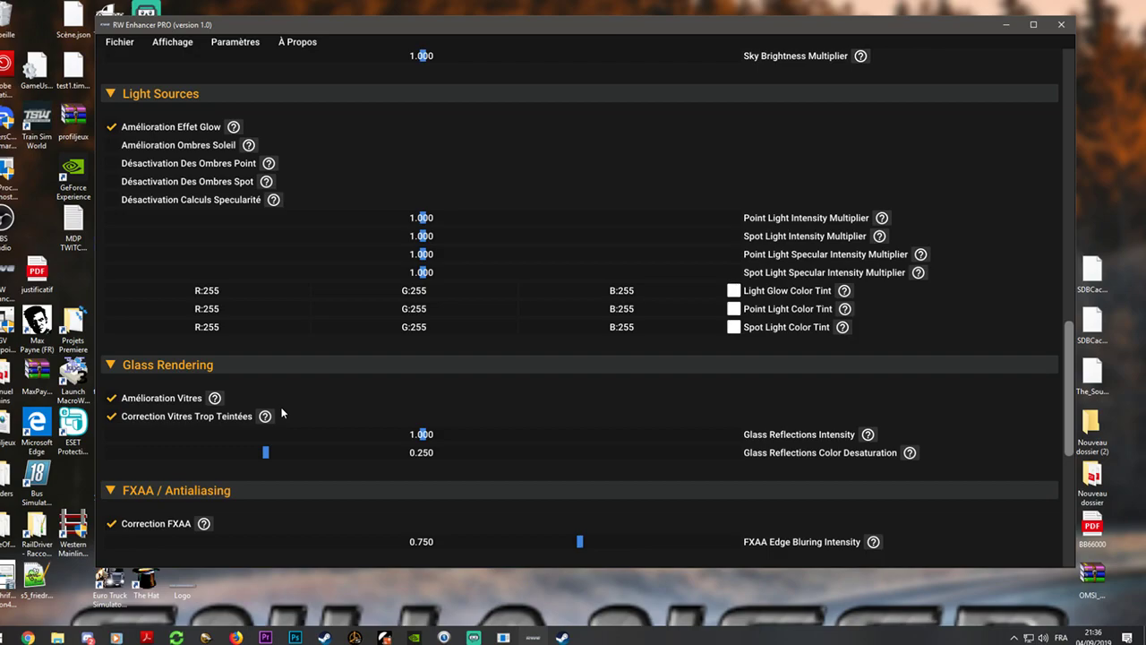
Examine the remaining shader parameters, from Glass Rendering and FXAA / Antialiasing through 2D Vegetation and HDR / Bloom to Image / Colors.
{"action": "scroll", "coordinate": [325, 395], "scroll_direction": "down", "scroll_amount": 1}
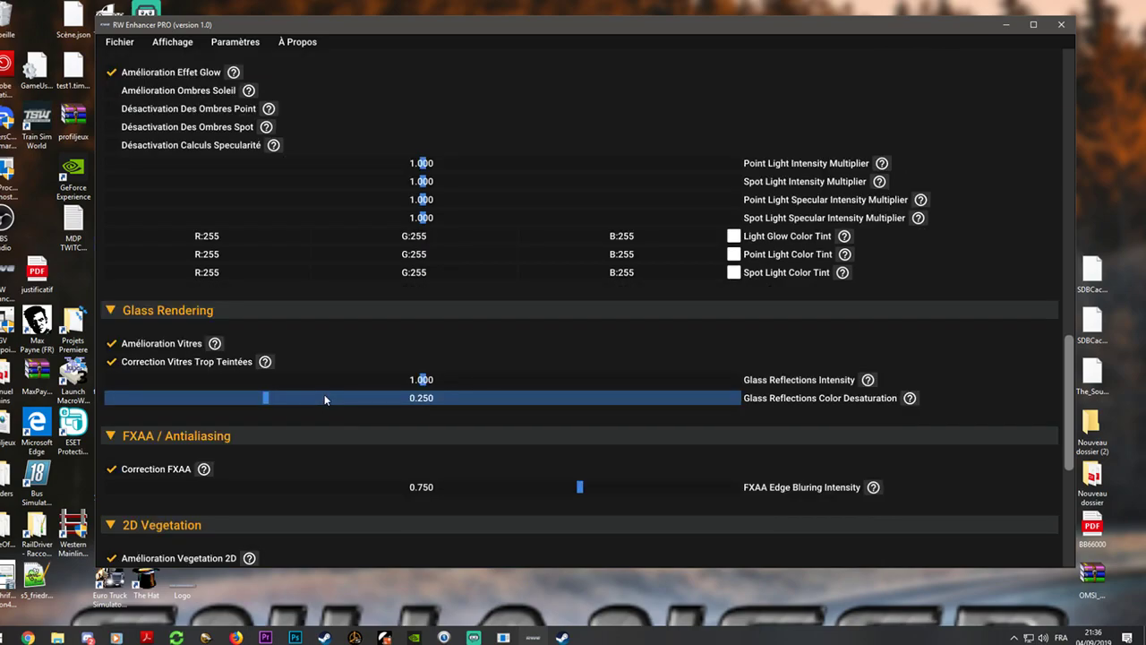
{"action": "scroll", "coordinate": [324, 397], "scroll_direction": "down", "scroll_amount": 2}
{"action": "scroll", "coordinate": [324, 397], "scroll_direction": "up", "scroll_amount": 1}
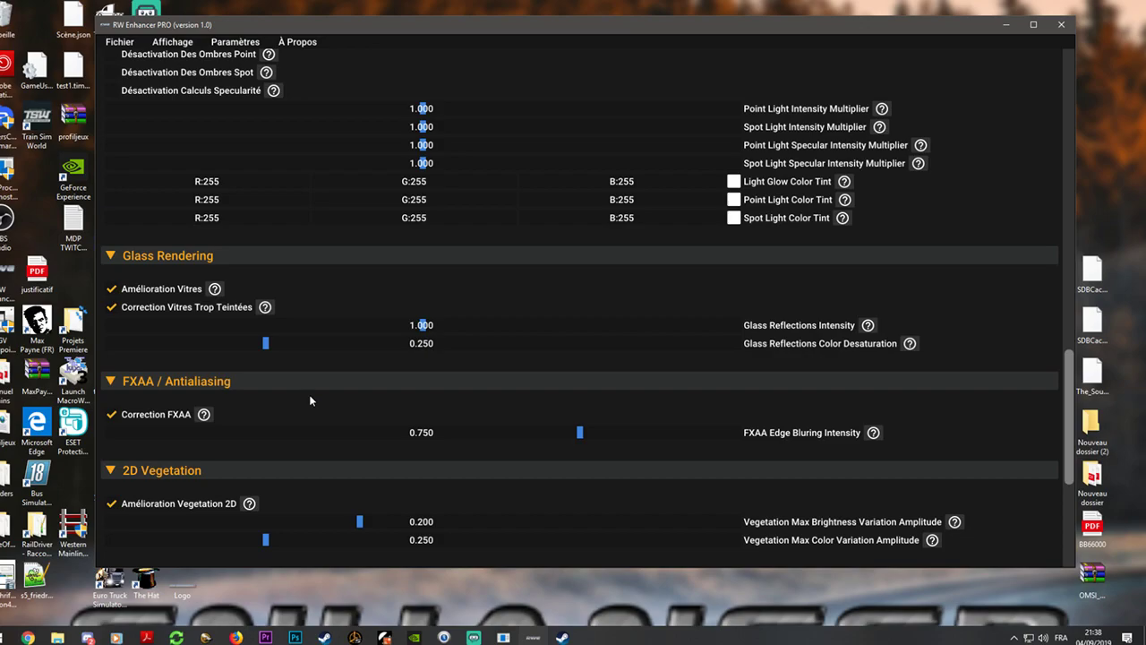
{"action": "scroll", "coordinate": [307, 400], "scroll_direction": "down", "scroll_amount": 1}
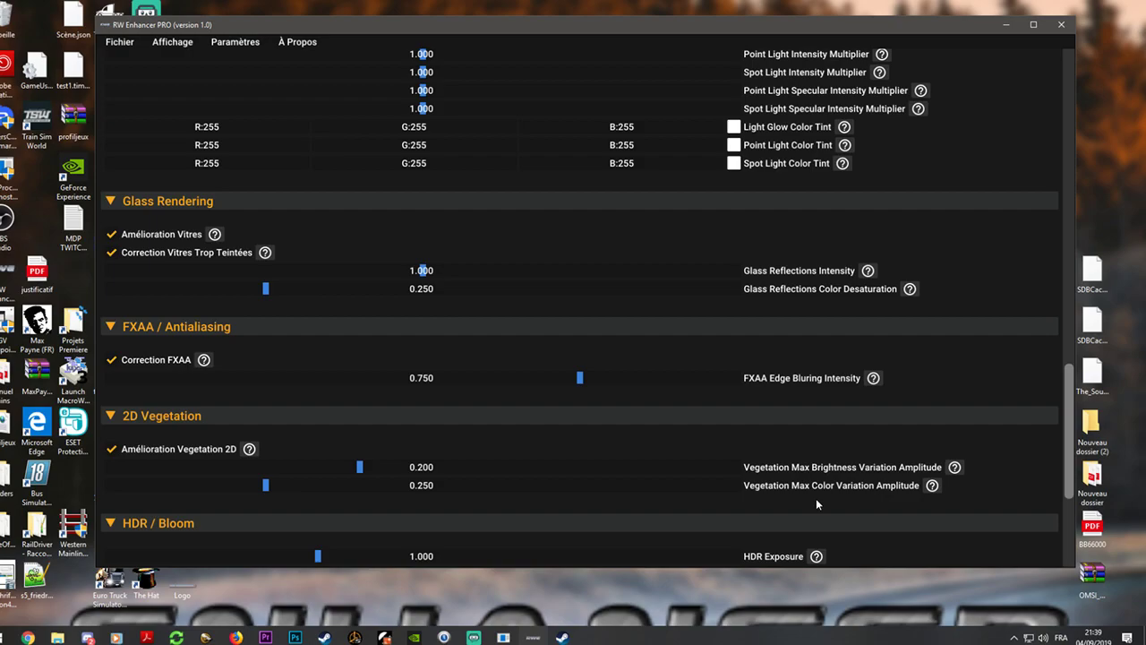
{"action": "scroll", "coordinate": [816, 500], "scroll_direction": "down", "scroll_amount": 3}
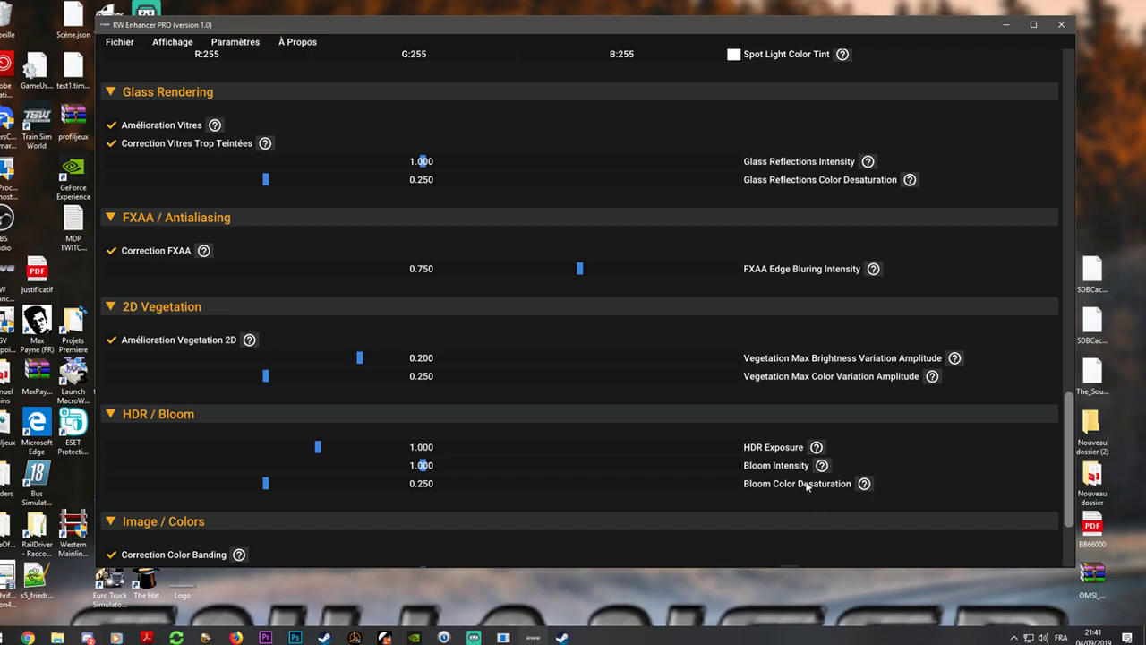
{"action": "scroll", "coordinate": [810, 485], "scroll_direction": "down", "scroll_amount": 3}
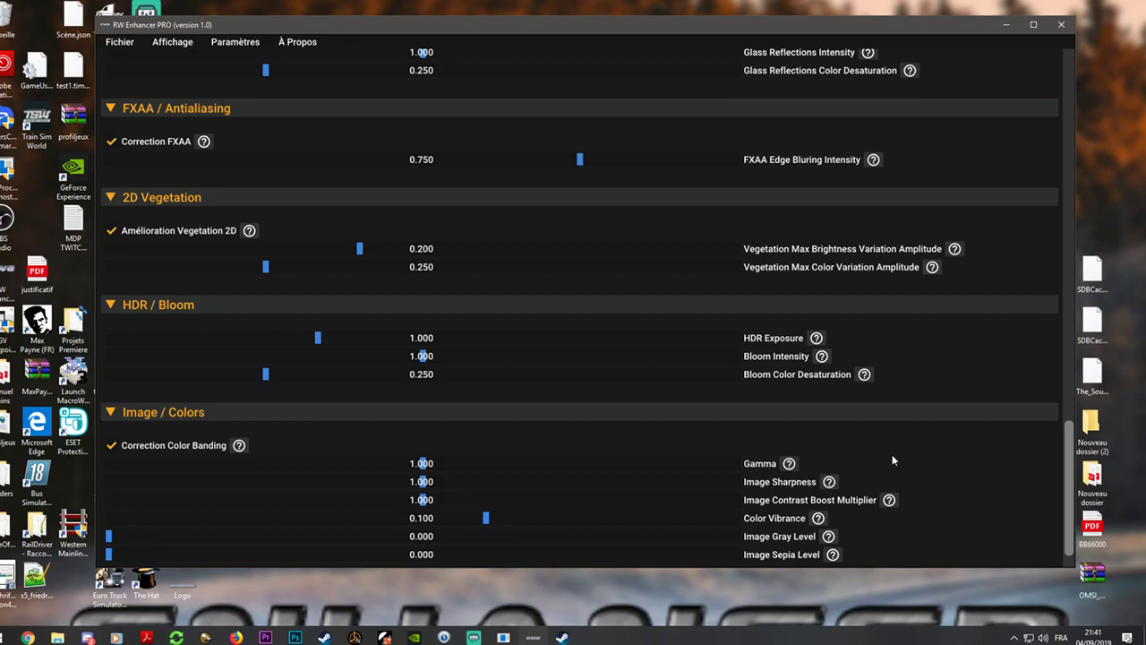
{"action": "scroll", "coordinate": [889, 460], "scroll_direction": "down", "scroll_amount": 1}
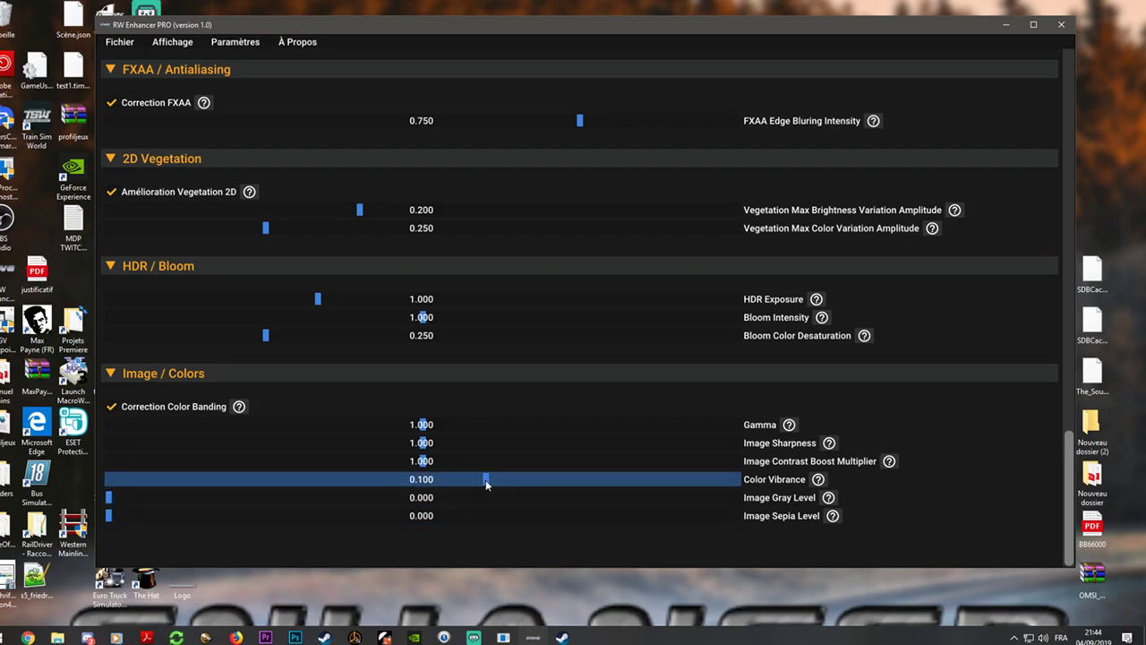
Set Color Vibrance to 0.114, opening its value for exact numeric entry, and set Image Gray Level to 0.619.
{"action": "left_click_drag", "start_coordinate": [488, 482], "coordinate": [422, 488]}
{"action": "left_click_drag", "start_coordinate": [426, 484], "coordinate": [495, 475]}
{"action": "left_click", "coordinate": [434, 481], "text": "ctrl"}
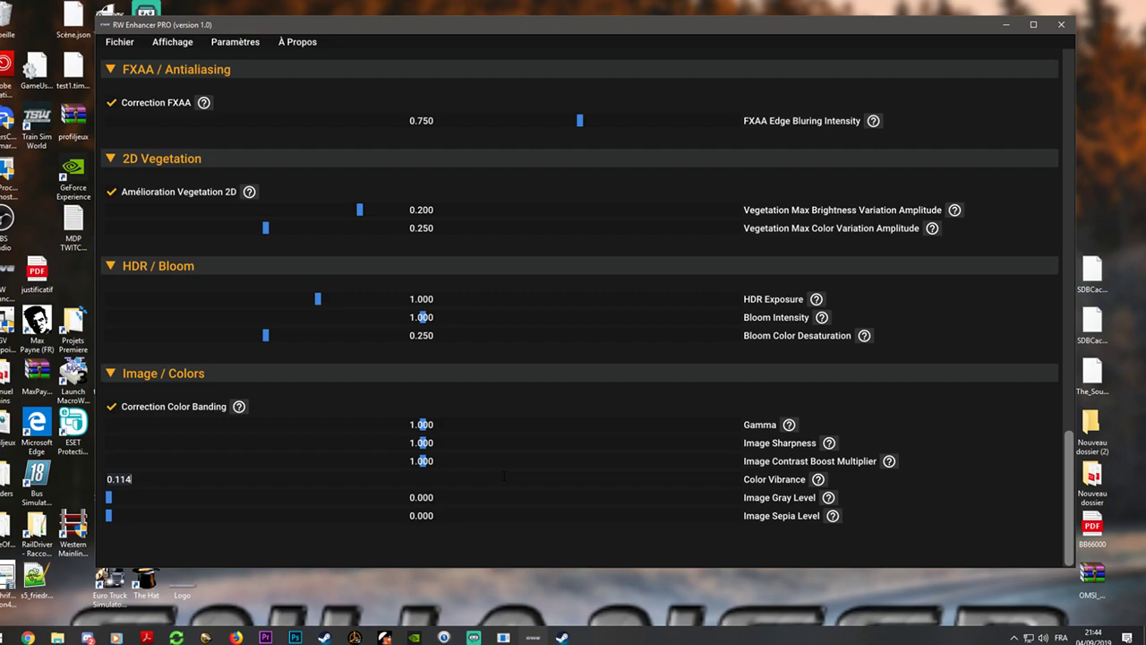
{"action": "left_click", "coordinate": [498, 494]}
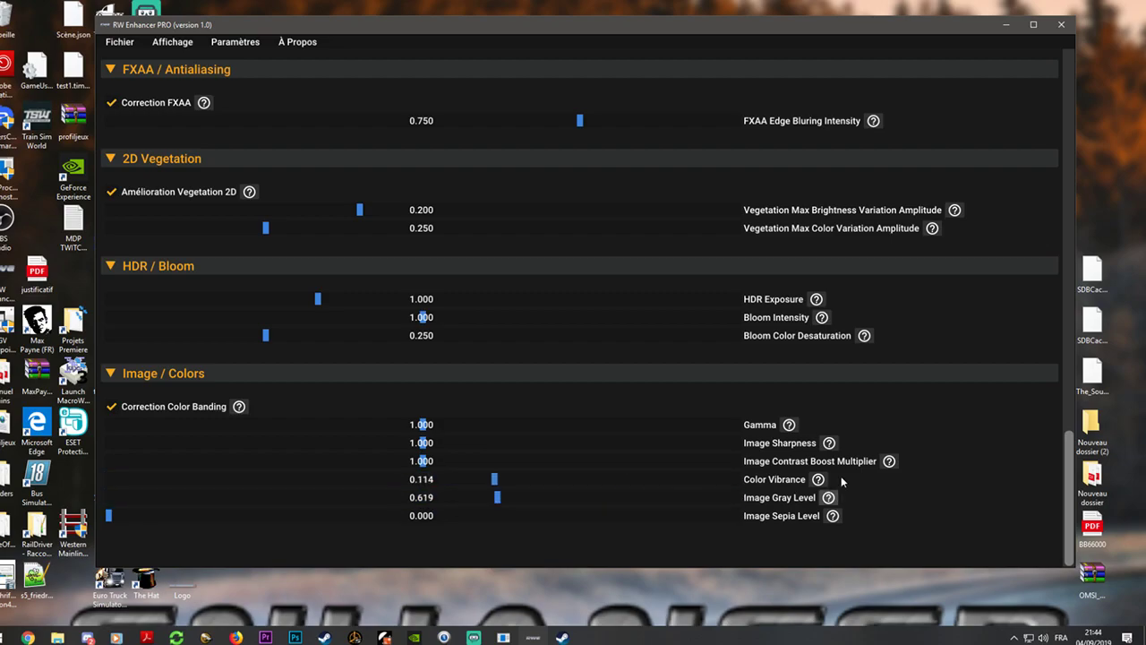
Restore all shader parameters to their default values.
{"action": "scroll", "coordinate": [889, 526], "scroll_direction": "up", "scroll_amount": 10}
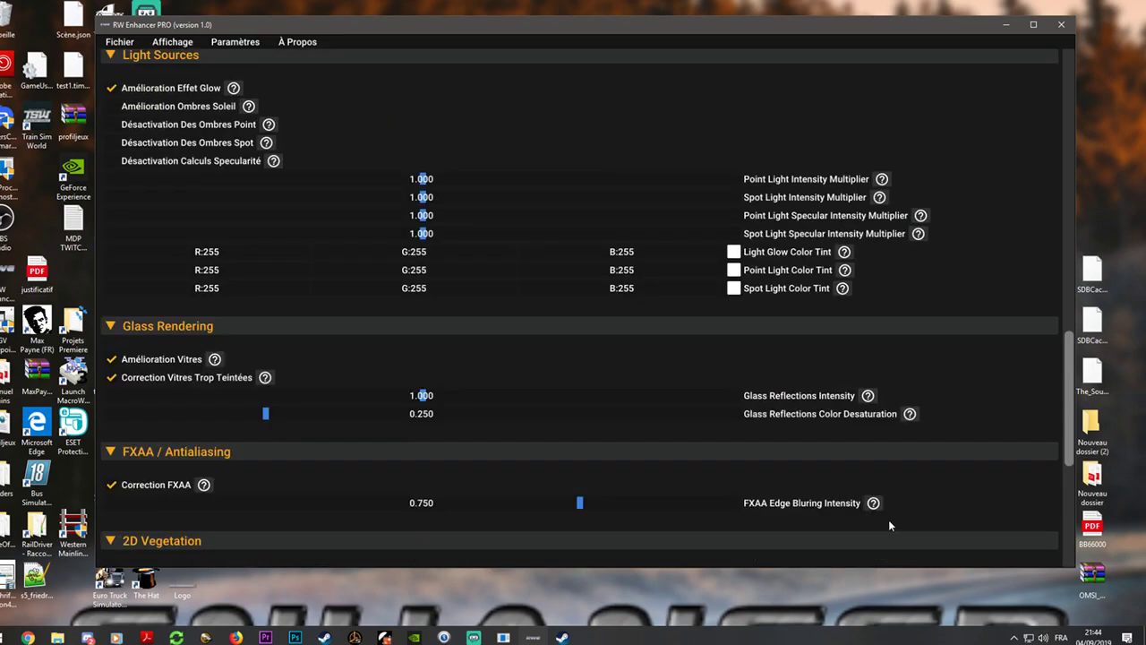
{"action": "scroll", "coordinate": [889, 525], "scroll_direction": "up", "scroll_amount": 10}
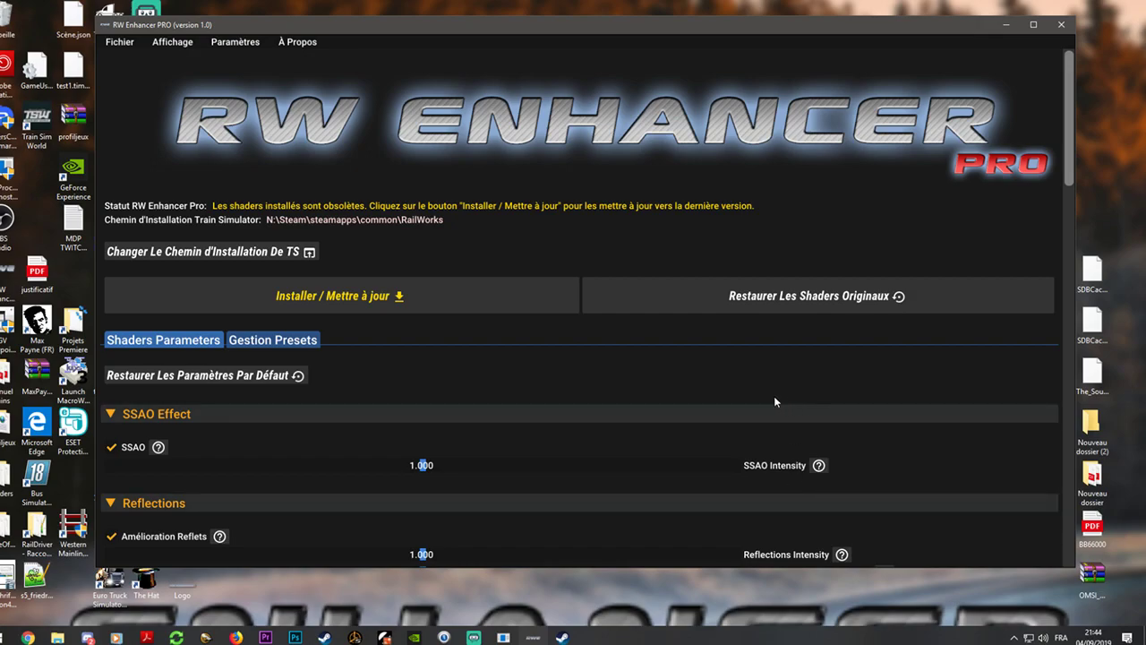
{"action": "left_click", "coordinate": [240, 380]}
Switch to Chrome and show the RW Enhancer PRO product page in the RW Central store.
{"action": "left_click", "coordinate": [29, 635]}
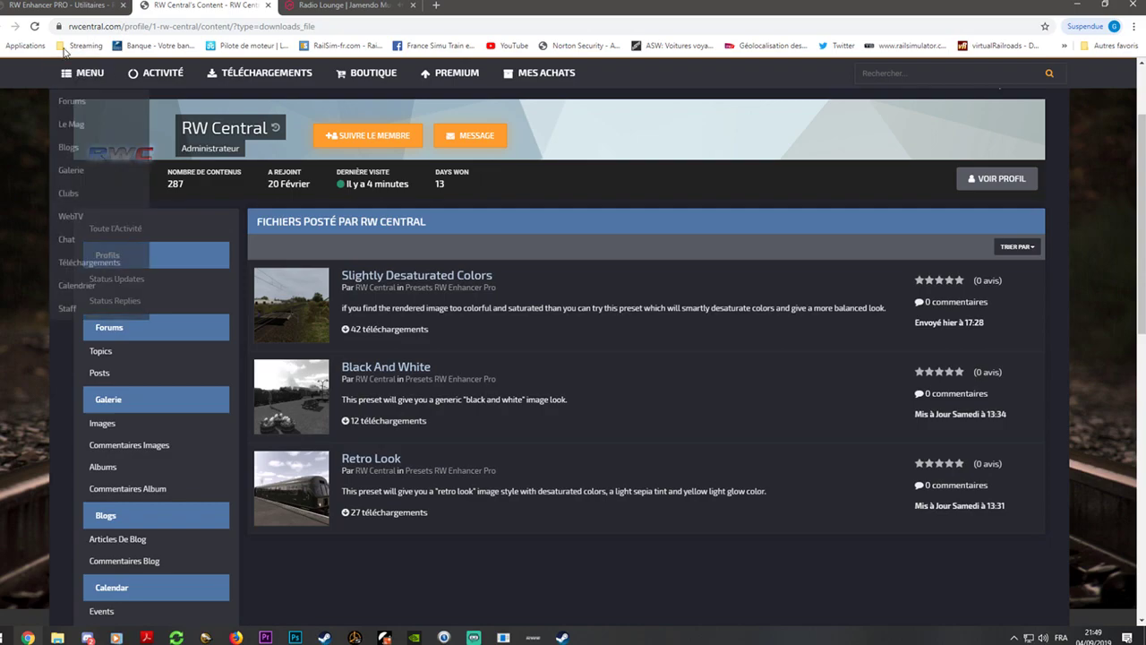
{"action": "left_click", "coordinate": [72, 10]}
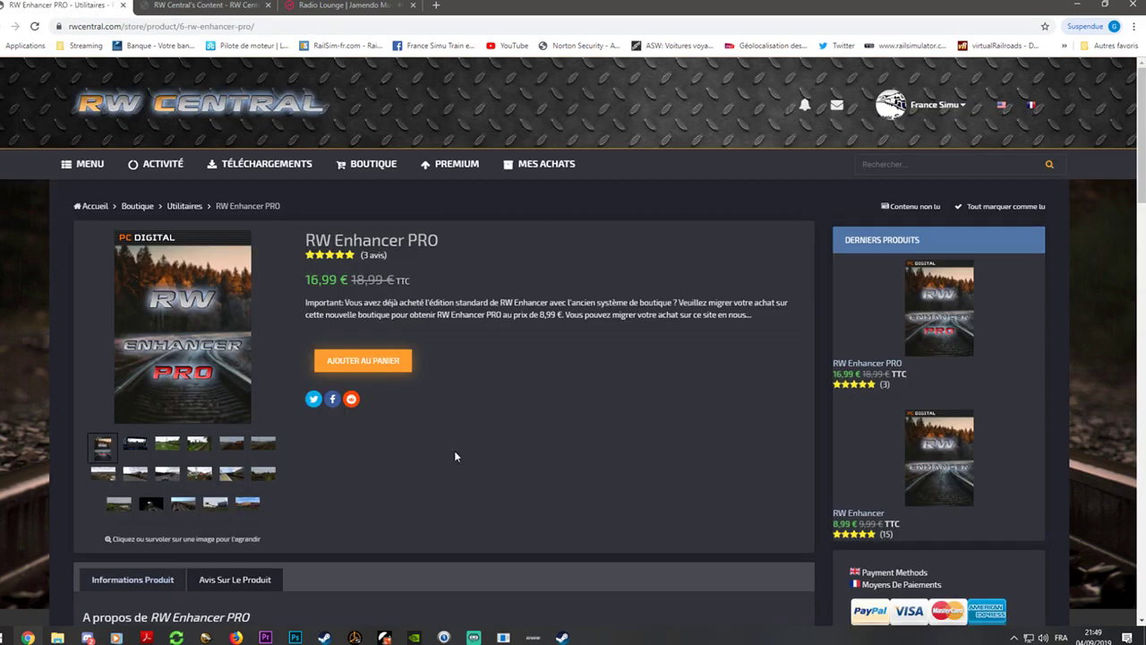